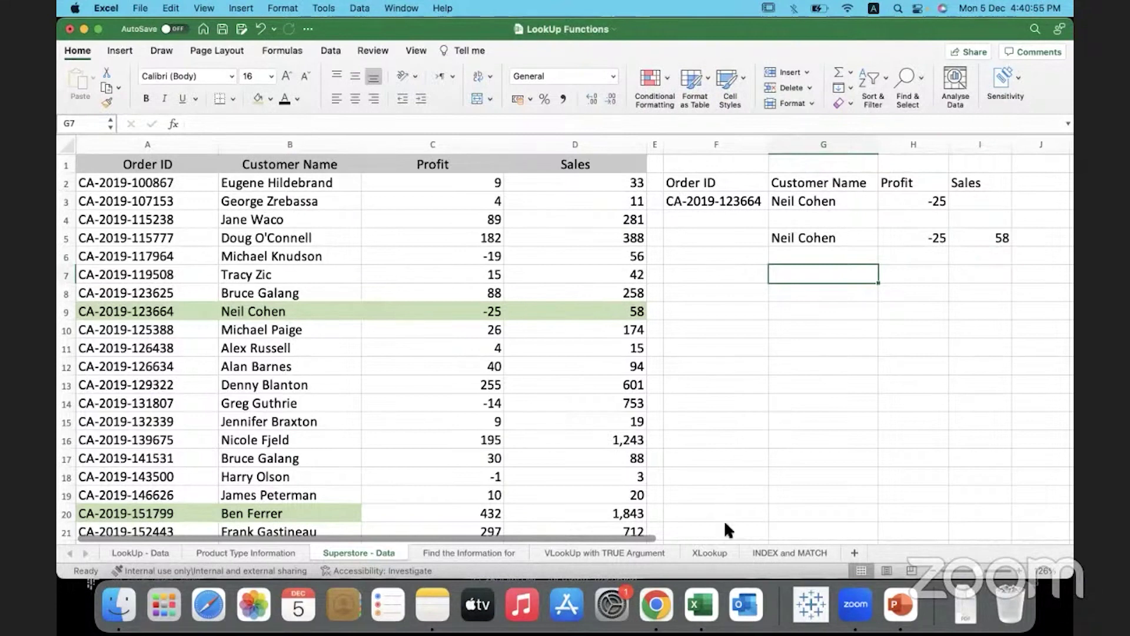
# Step: On the XLookup sheet, delete the XLOOKUP formula returning 972 from cell H5
pyautogui.click(709, 554)
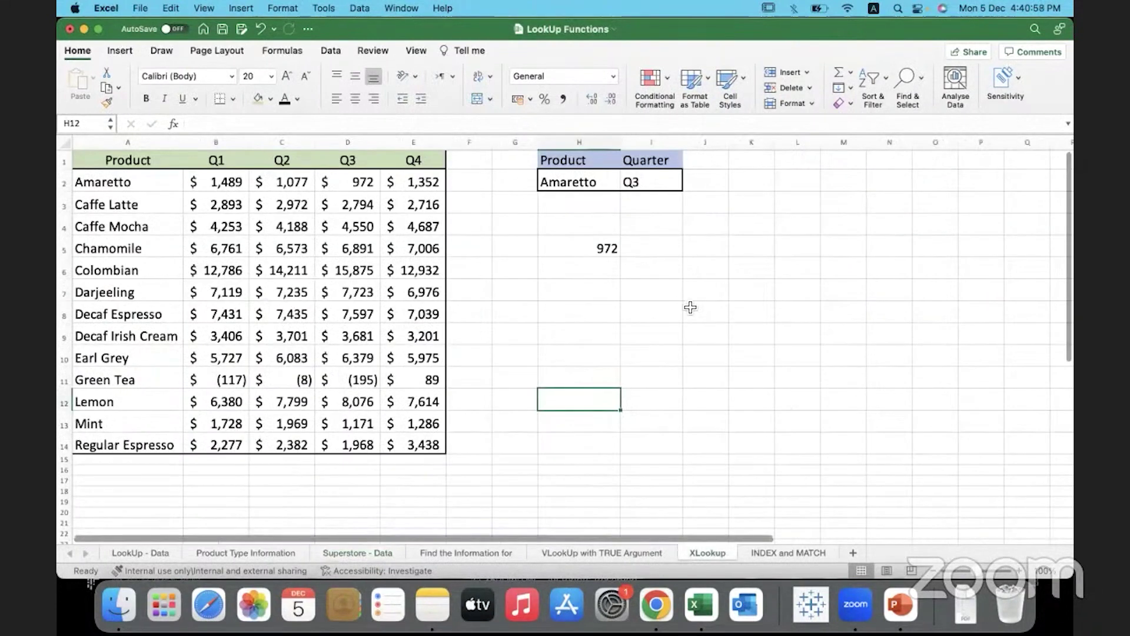
pyautogui.click(654, 311)
pyautogui.click(571, 246)
pyautogui.press('Delete')
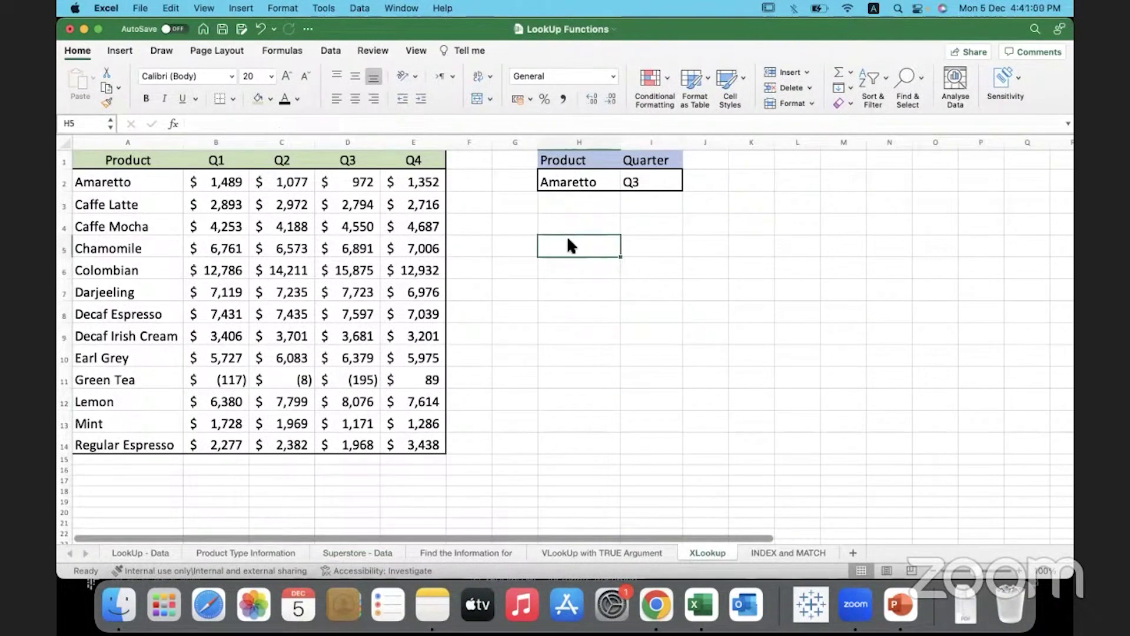
pyautogui.click(566, 315)
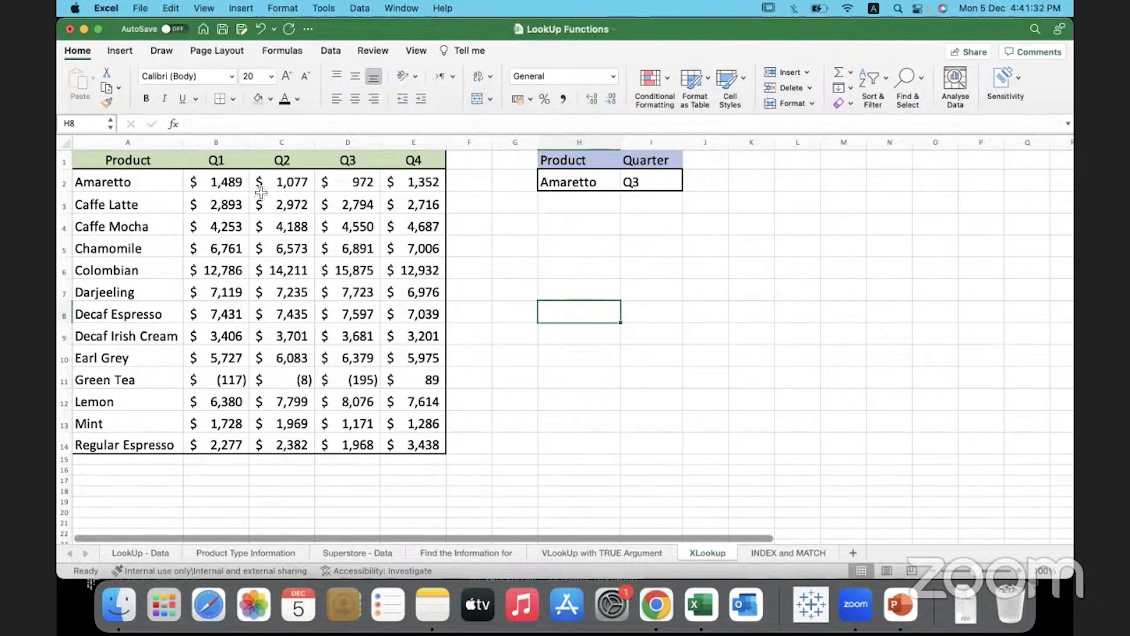
pyautogui.click(157, 178)
pyautogui.moveTo(157, 181); pyautogui.dragTo(146, 446)
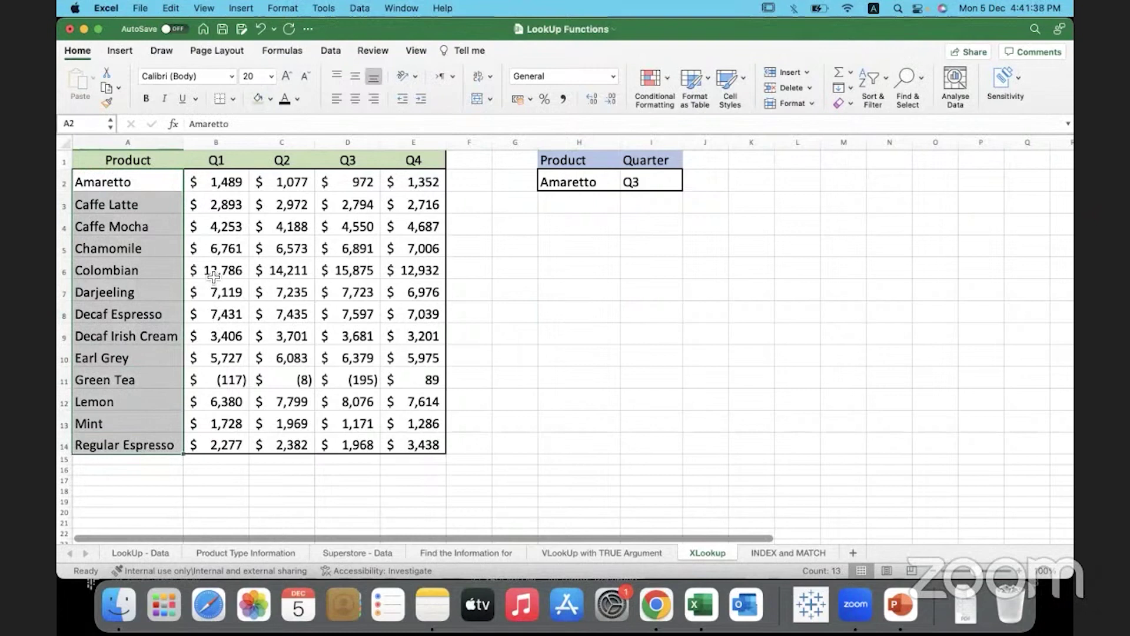
pyautogui.moveTo(225, 183)
pyautogui.mouseDown()
pyautogui.moveTo(381, 263)
pyautogui.moveTo(415, 446)
pyautogui.mouseUp()
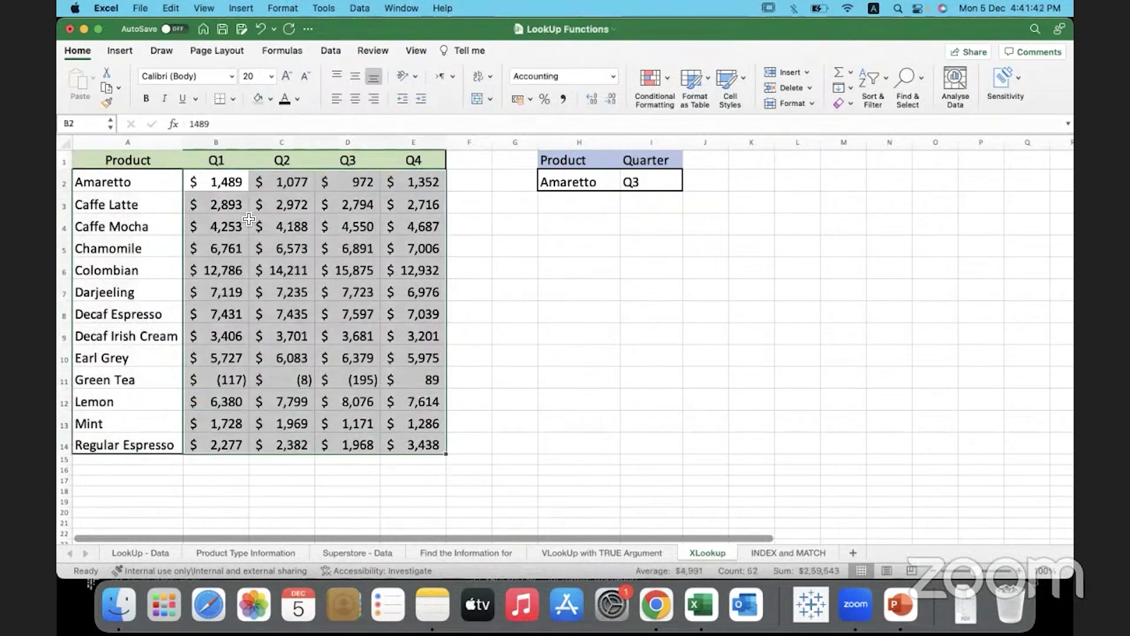
pyautogui.click(548, 290)
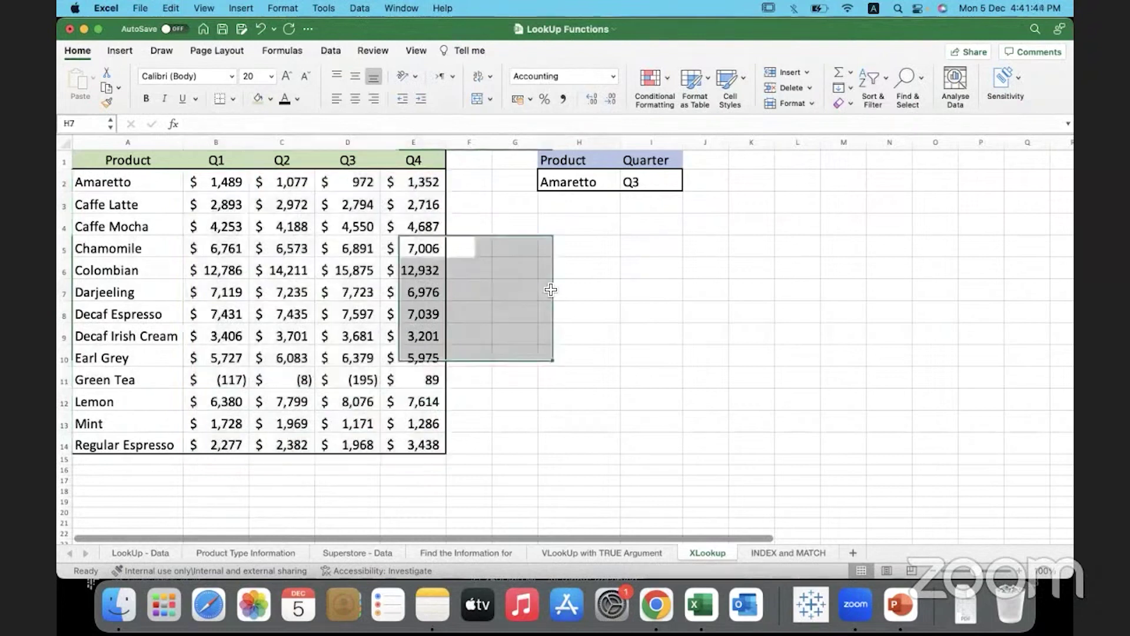
pyautogui.moveTo(574, 182); pyautogui.dragTo(633, 182)
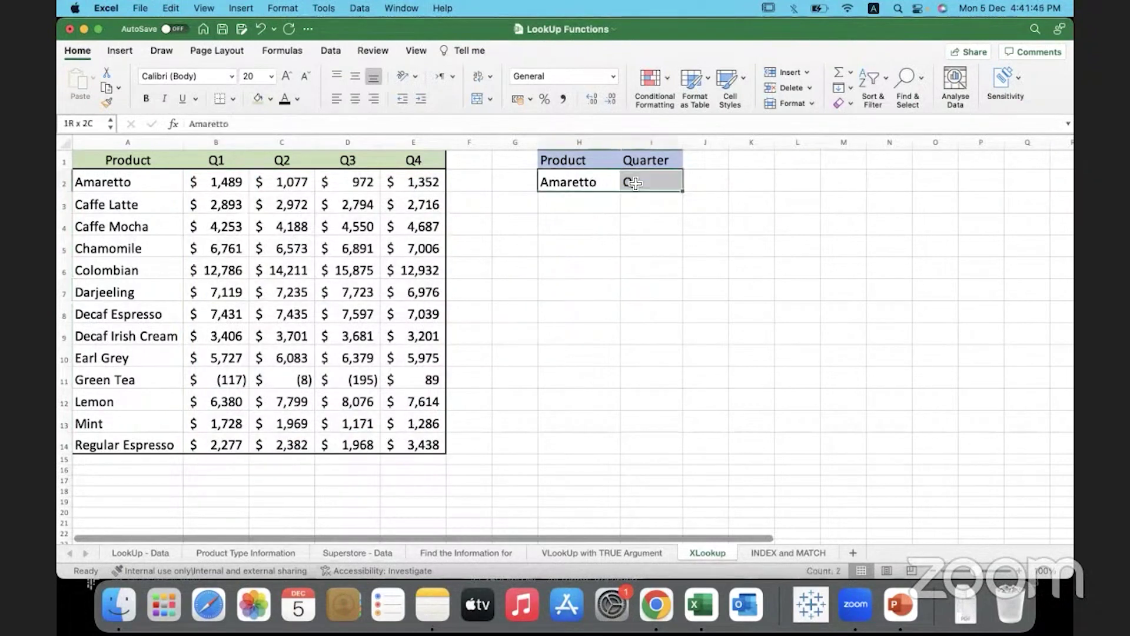
pyautogui.click(611, 183)
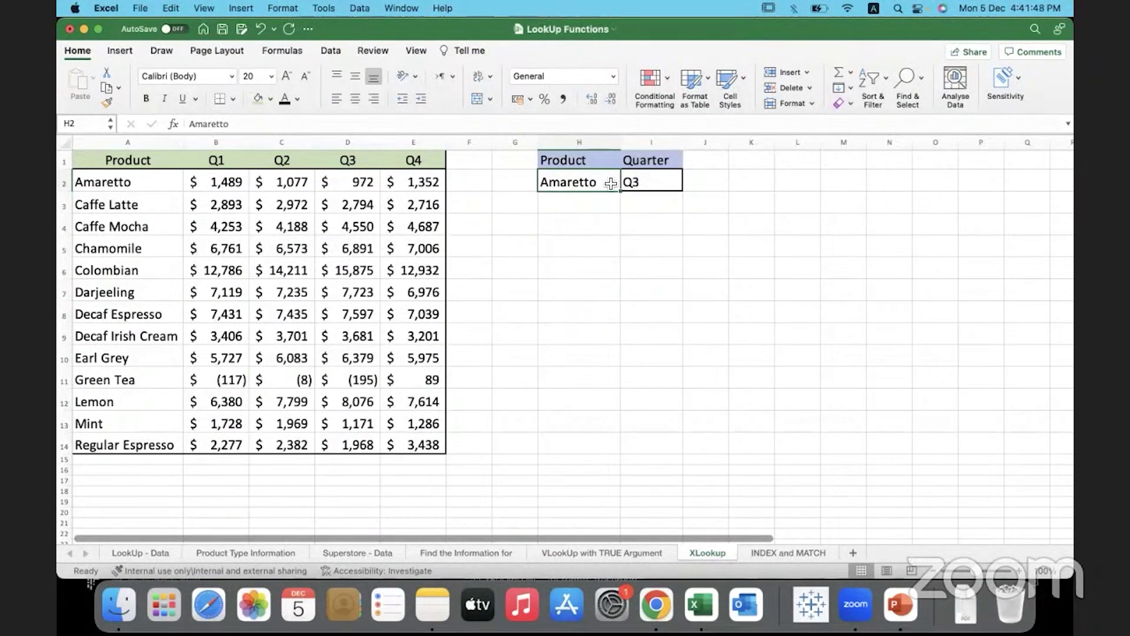
pyautogui.click(666, 185)
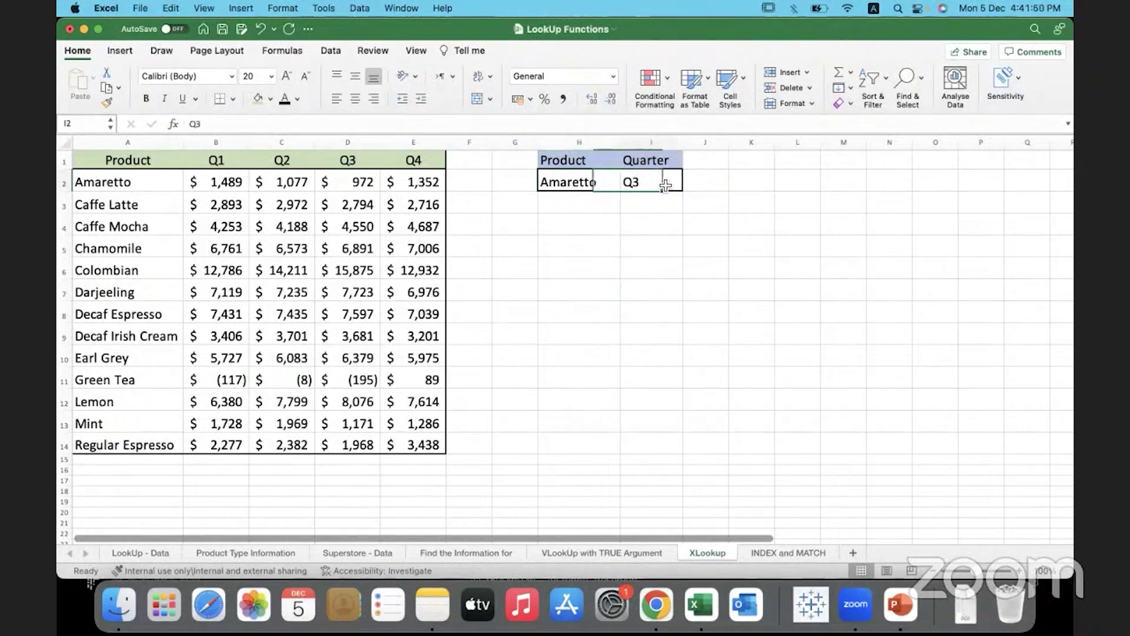
pyautogui.moveTo(604, 183); pyautogui.dragTo(636, 183)
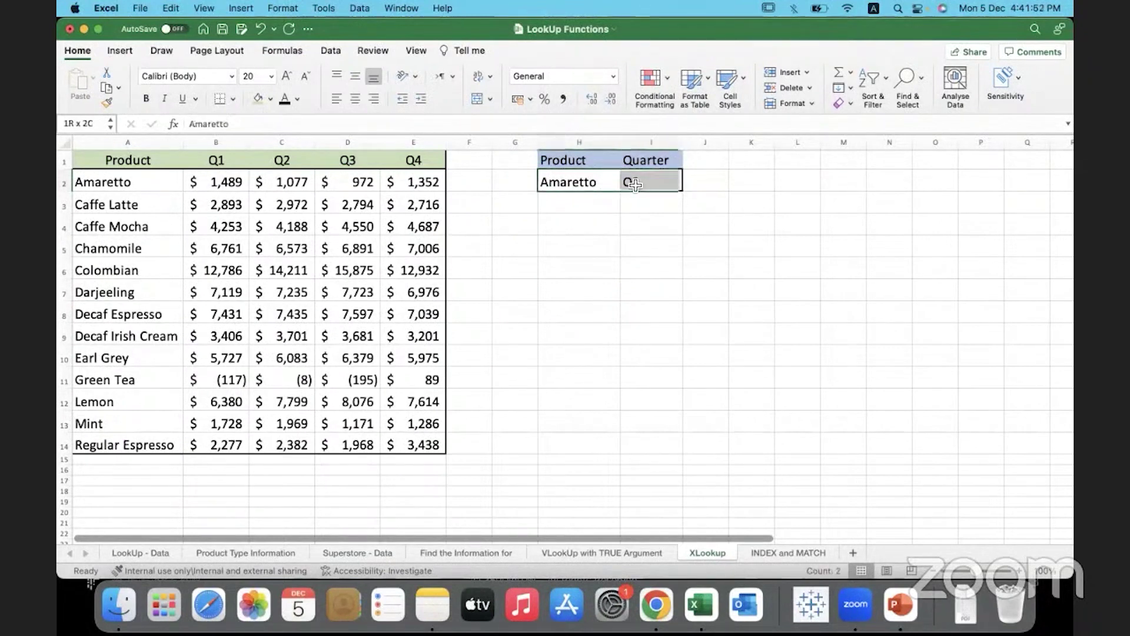
pyautogui.click(594, 244)
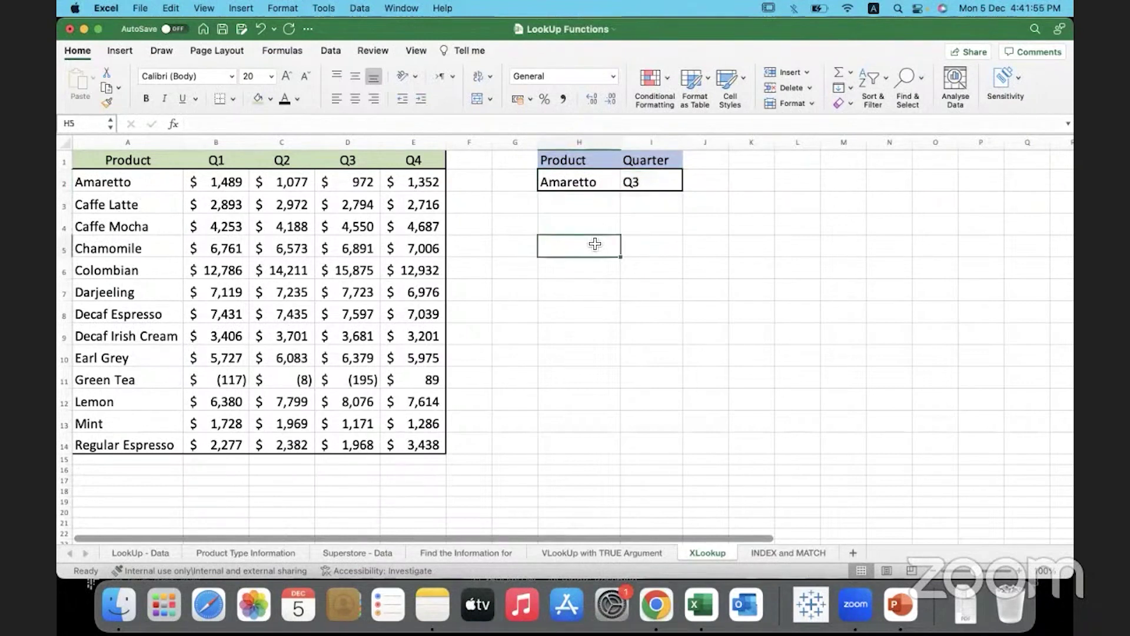
pyautogui.click(131, 185)
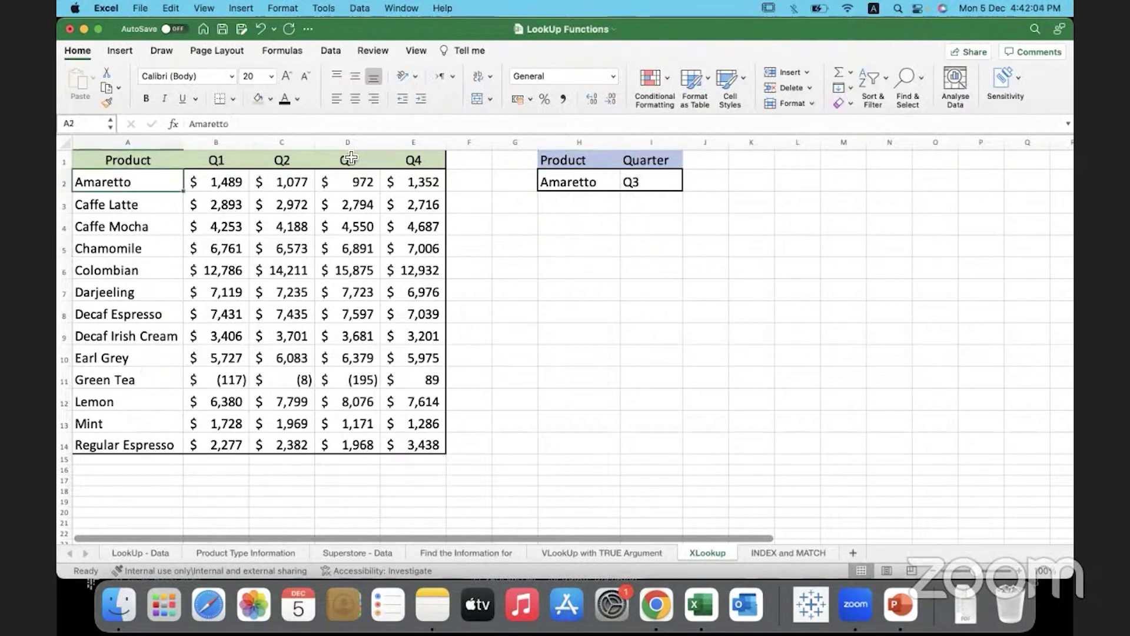
pyautogui.click(64, 182)
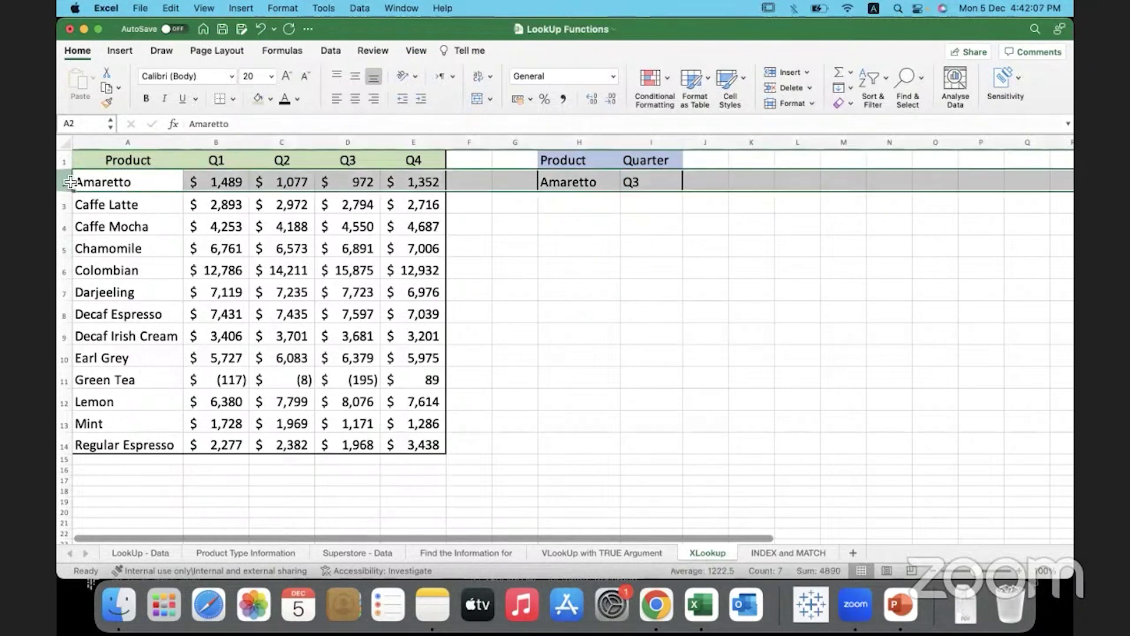
pyautogui.keyDown('super'); pyautogui.click(345, 142); pyautogui.keyUp('super')
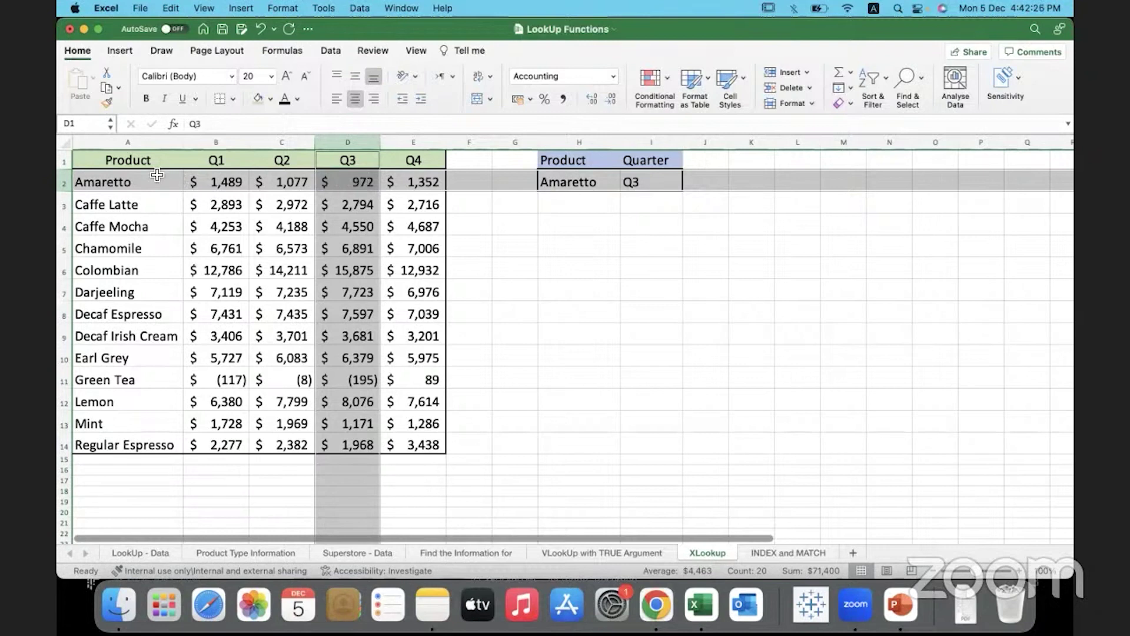
pyautogui.moveTo(155, 182)
pyautogui.mouseDown()
pyautogui.moveTo(155, 368)
pyautogui.moveTo(407, 380)
pyautogui.mouseUp()
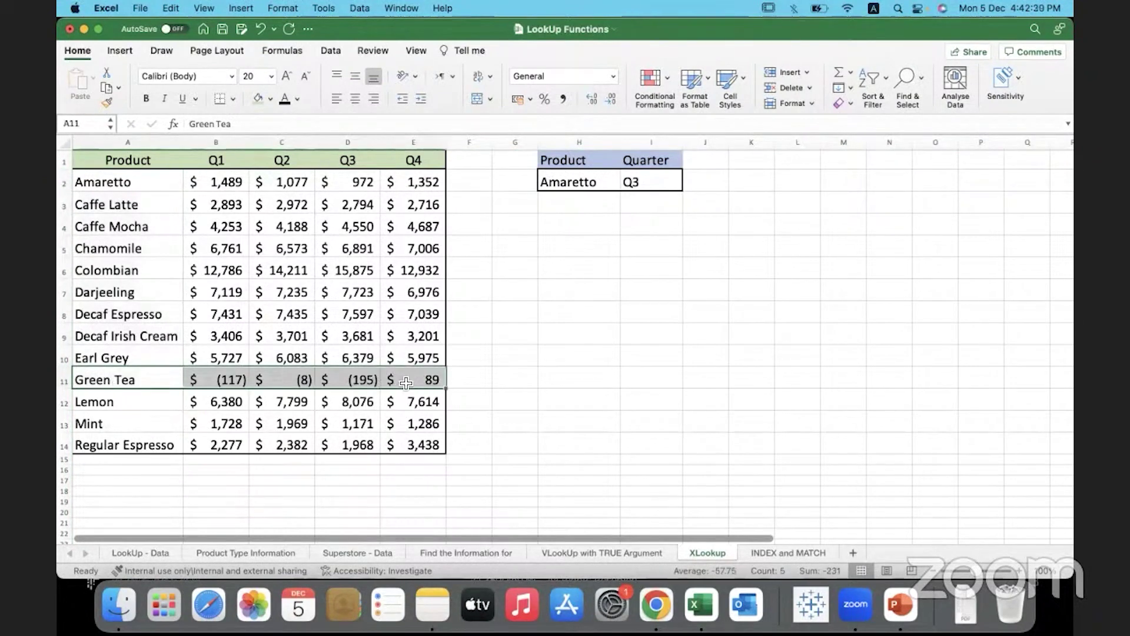
pyautogui.click(387, 334)
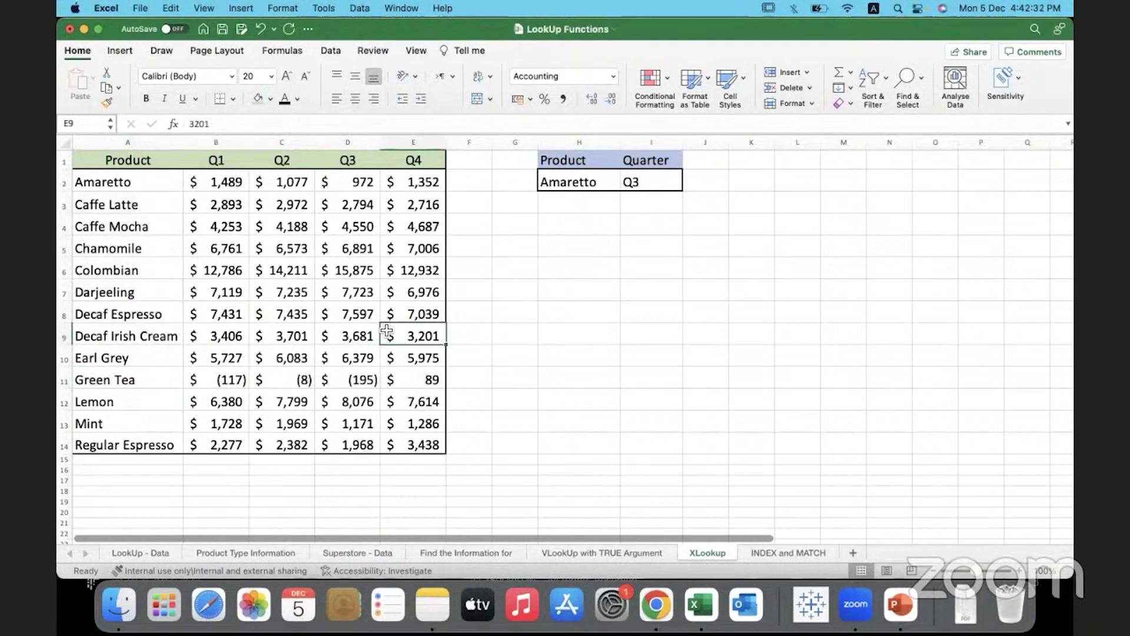
# Step: Enter Lemon as the product in H2 and Q4 as the quarter in I2
pyautogui.click(587, 183)
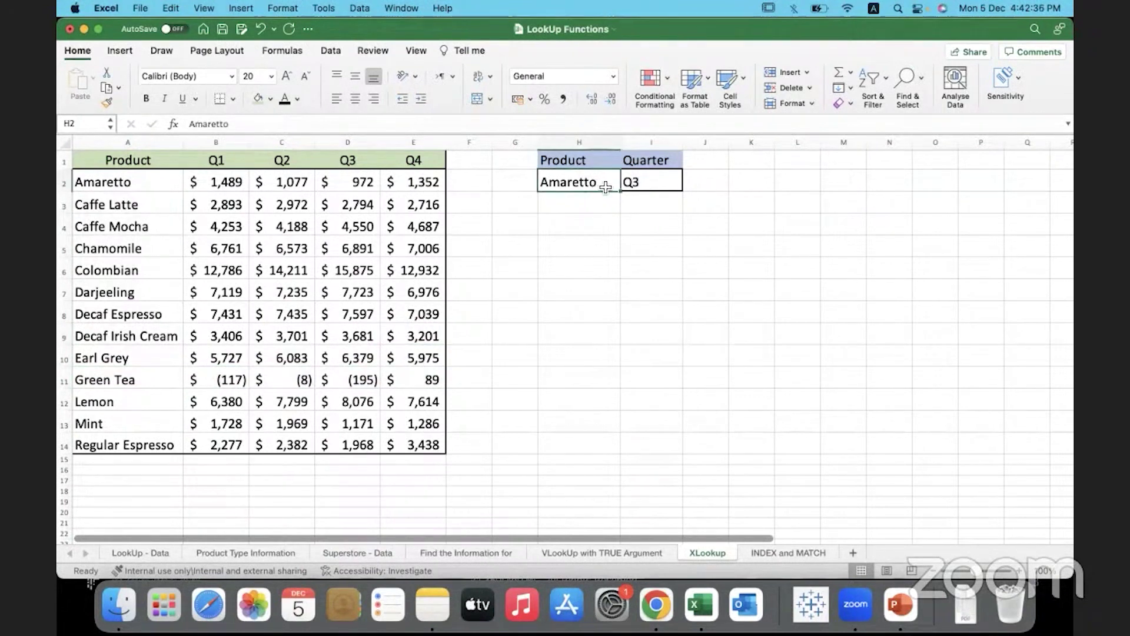
pyautogui.write('Lemon')
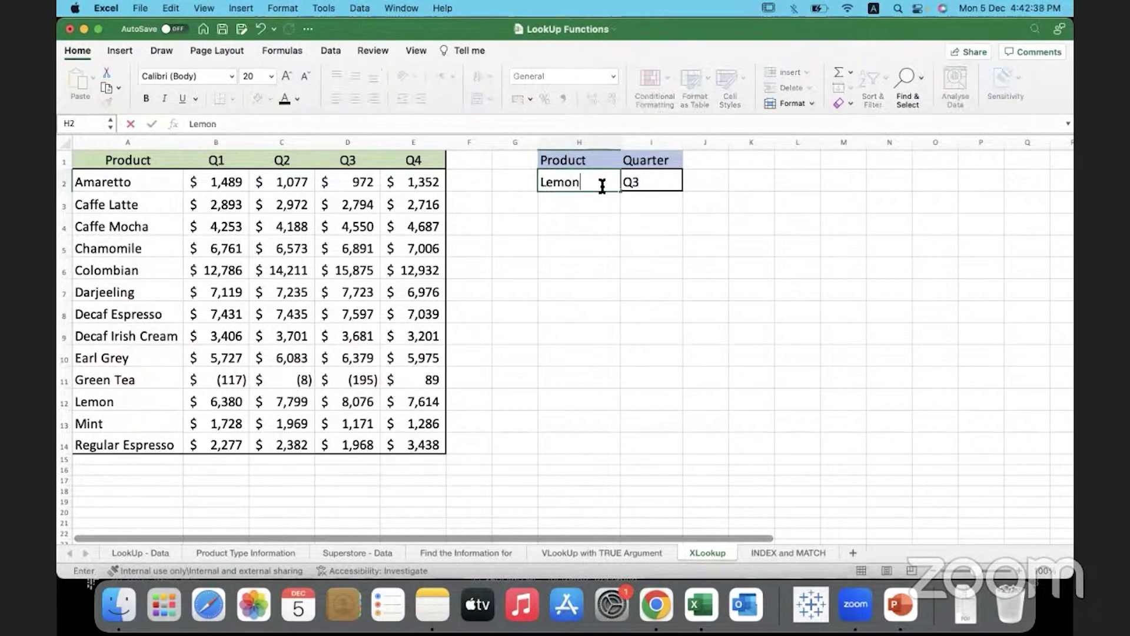
pyautogui.press('Return')
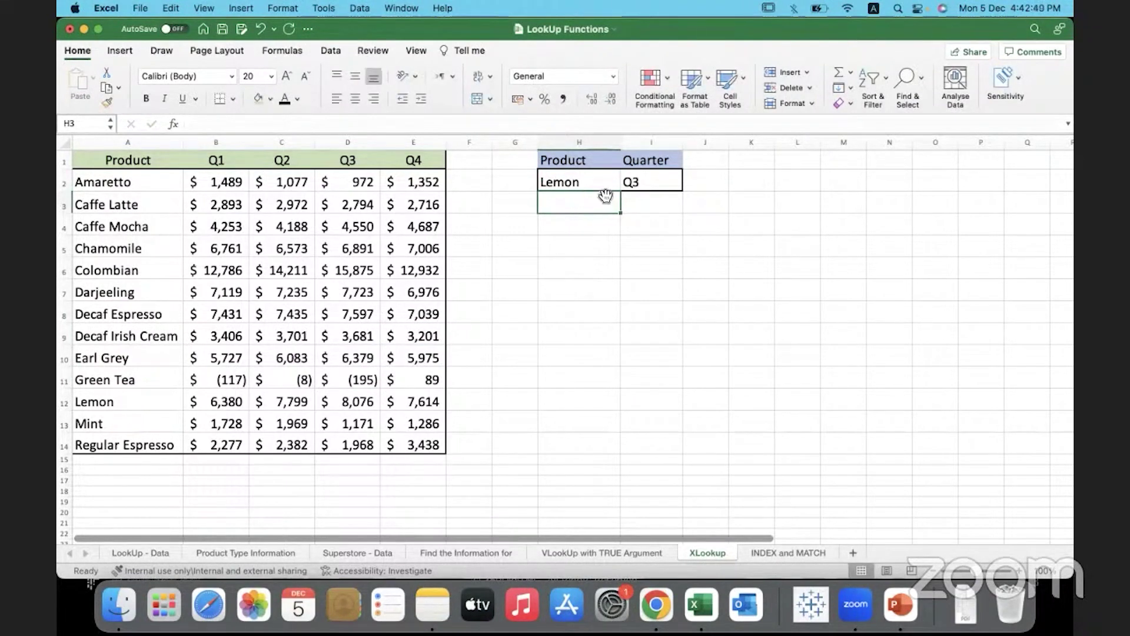
pyautogui.click(650, 183)
pyautogui.write('Q4')
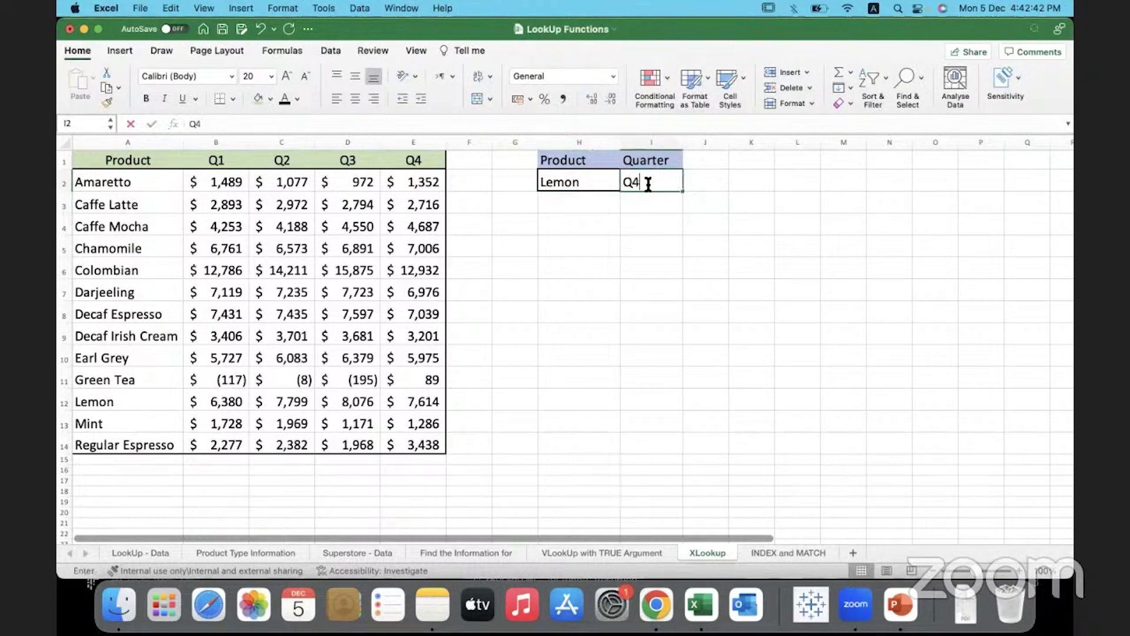
pyautogui.click(580, 246)
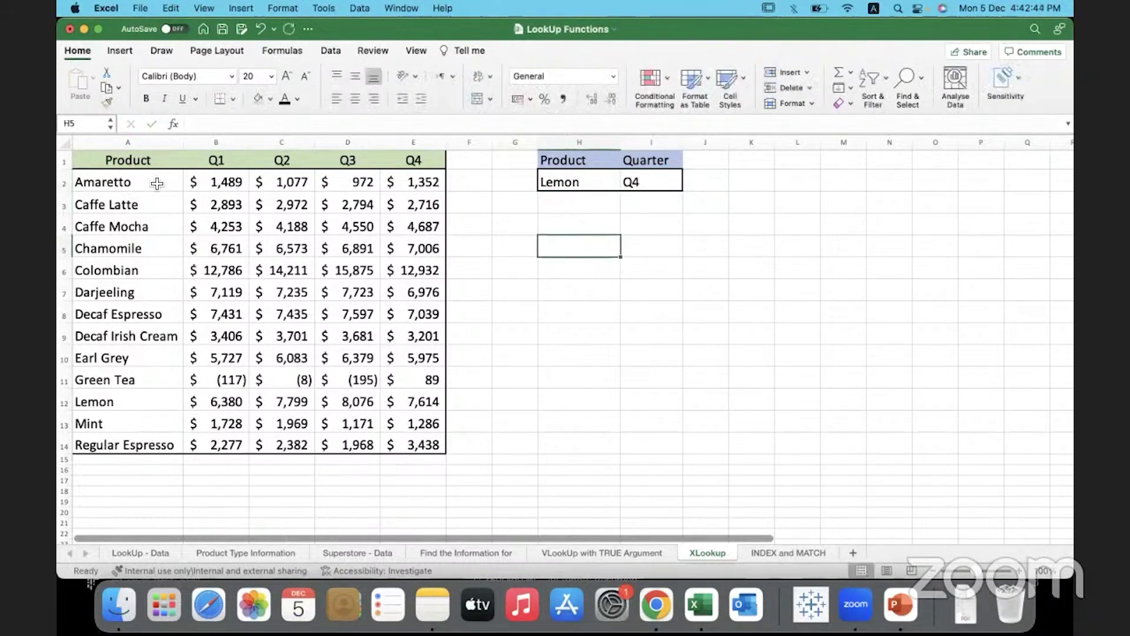
# Step: Trace Lemon's row across to its Q4 sales figure, then select H4
pyautogui.moveTo(160, 183)
pyautogui.mouseDown()
pyautogui.moveTo(155, 415)
pyautogui.moveTo(156, 405)
pyautogui.moveTo(402, 403)
pyautogui.mouseUp()
pyautogui.click(123, 402)
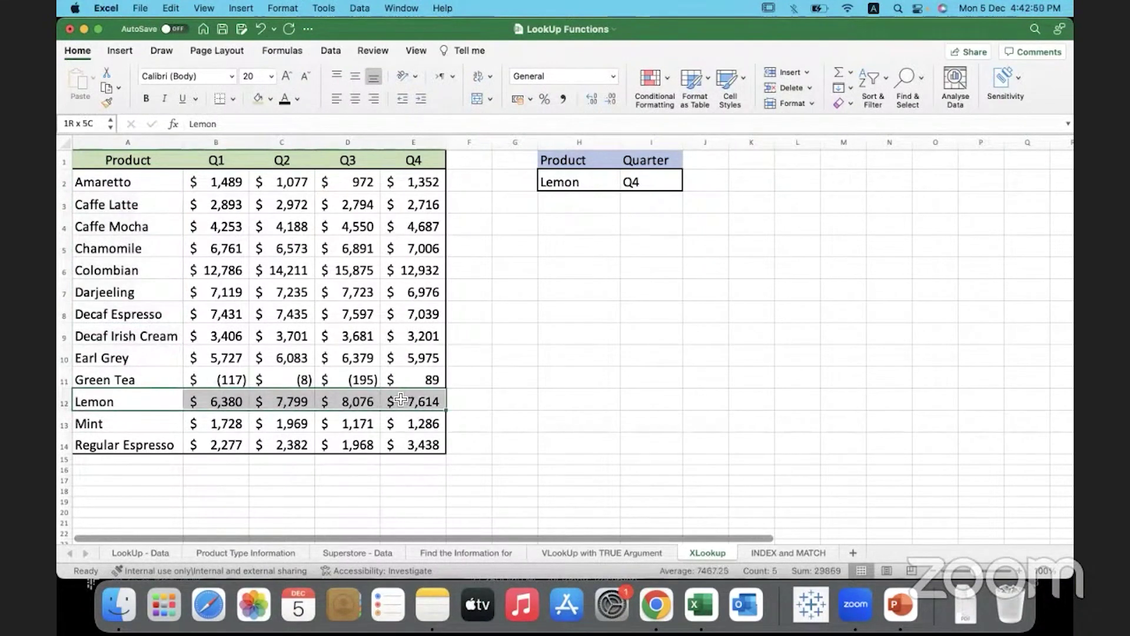
pyautogui.click(400, 401)
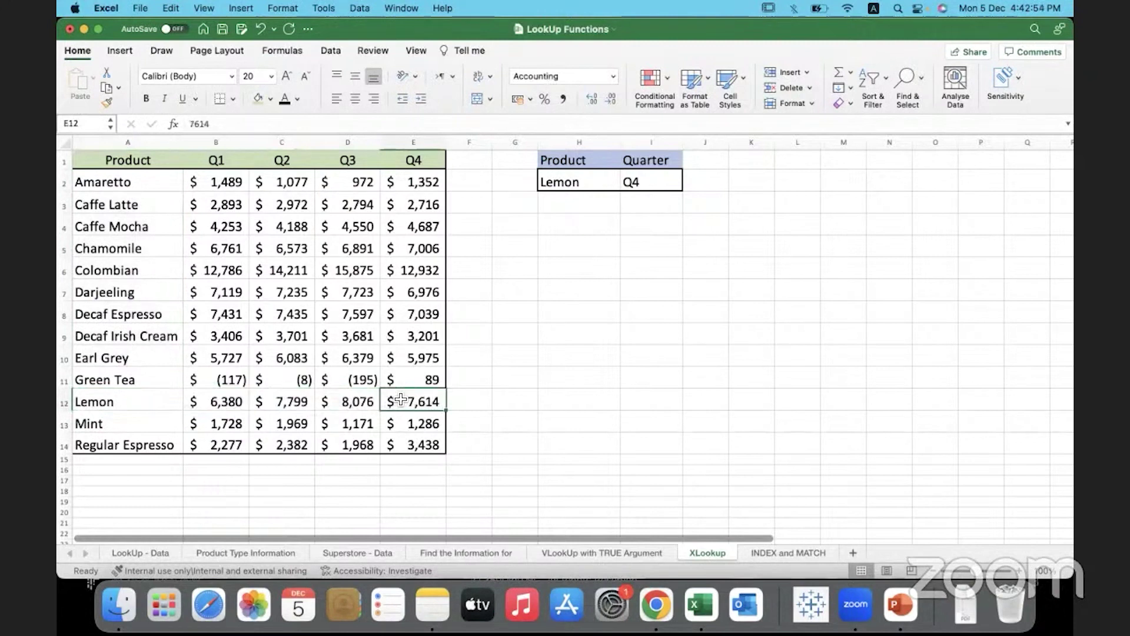
pyautogui.click(584, 231)
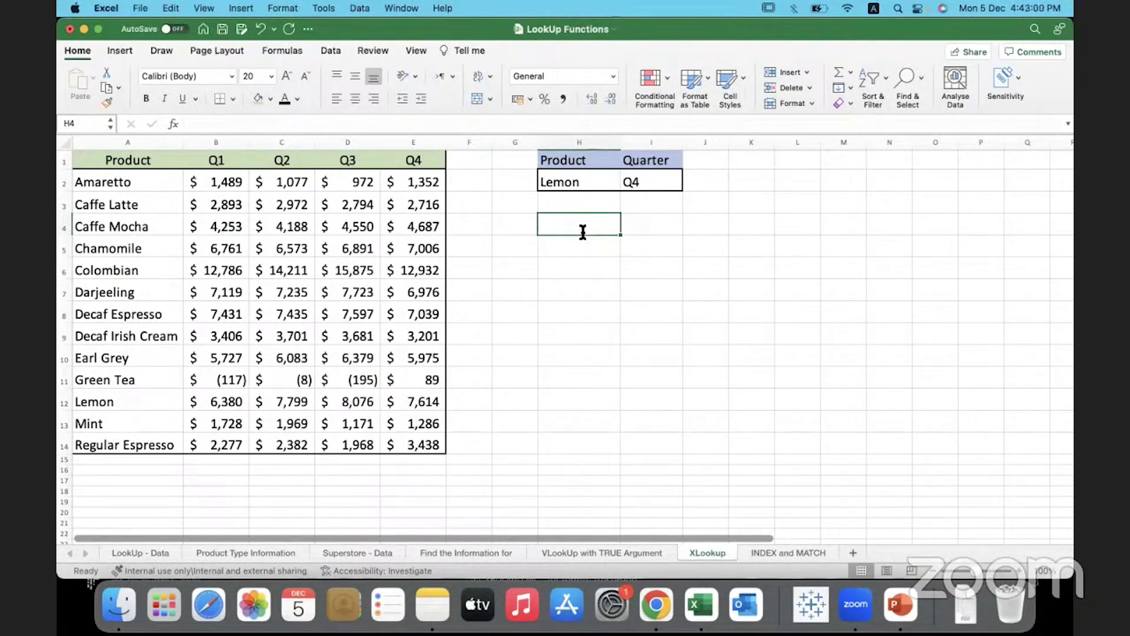
pyautogui.write('=xlo')
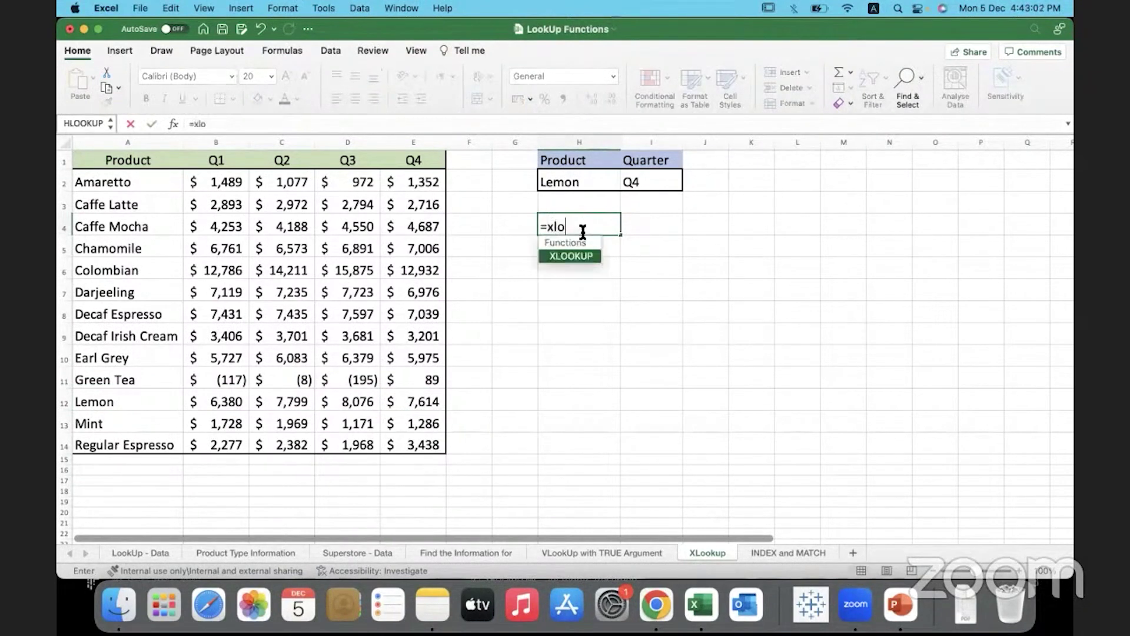
# Step: Build =XLOOKUP(H2,A2:A14,XLOOKUP(I2,B1:E1,B2:E14)) in H4, selecting each range in the sheet
pyautogui.click(569, 255)
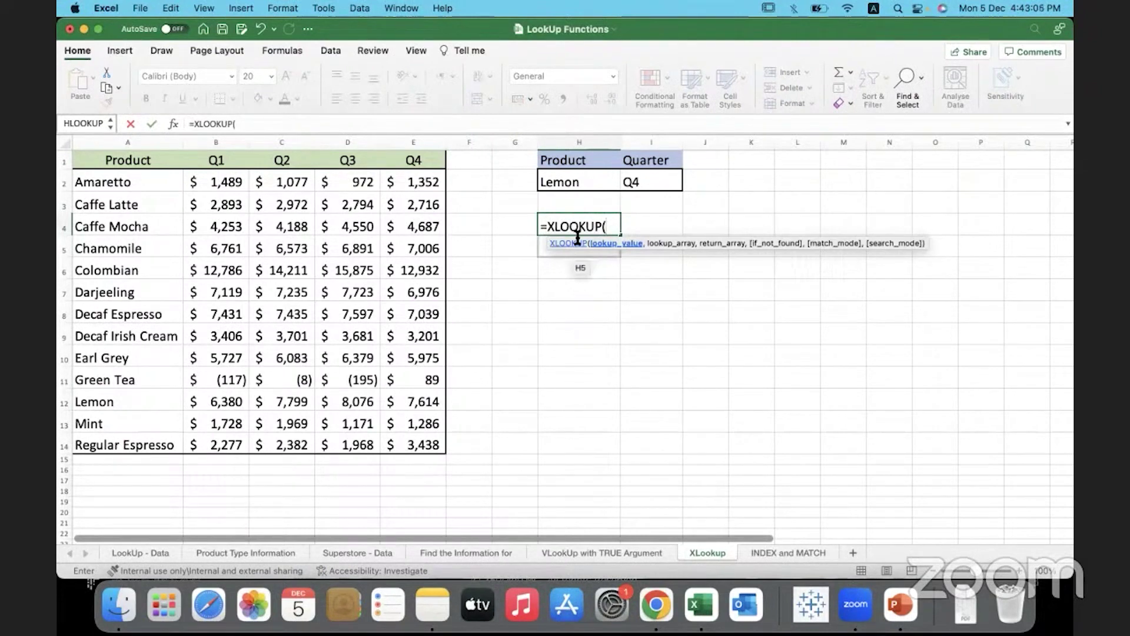
pyautogui.click(587, 184)
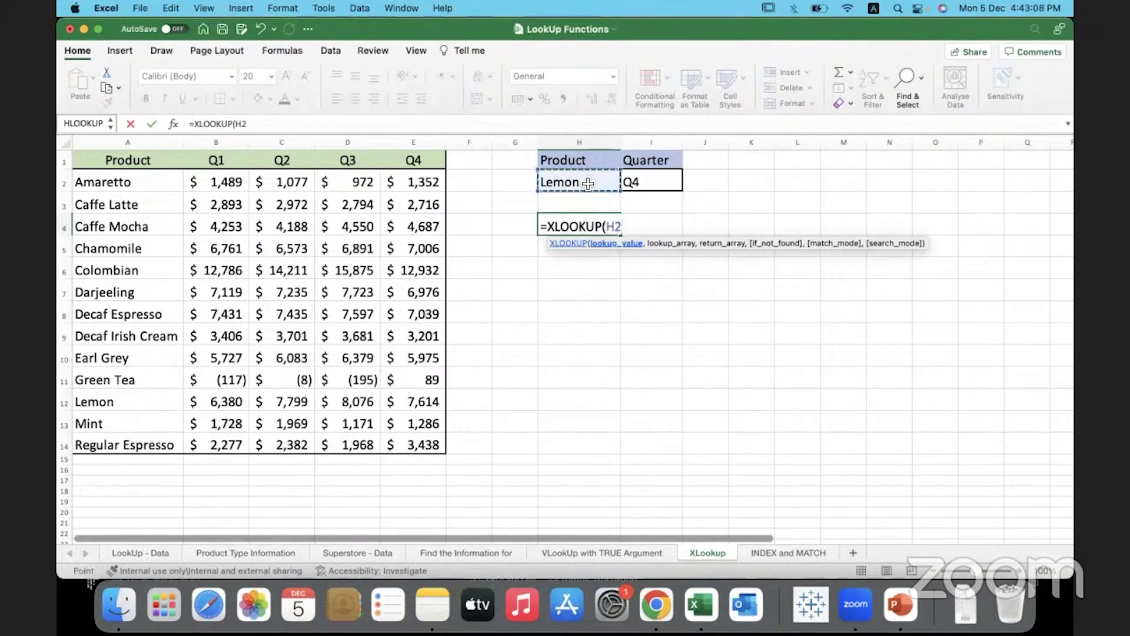
pyautogui.write(',')
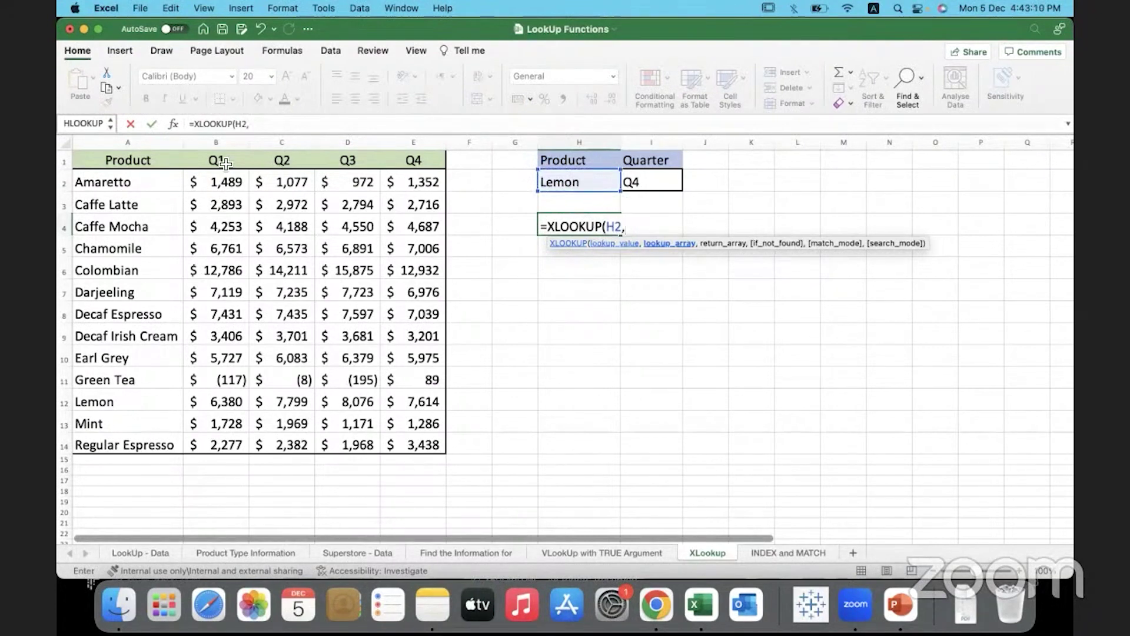
pyautogui.moveTo(128, 182); pyautogui.dragTo(145, 444)
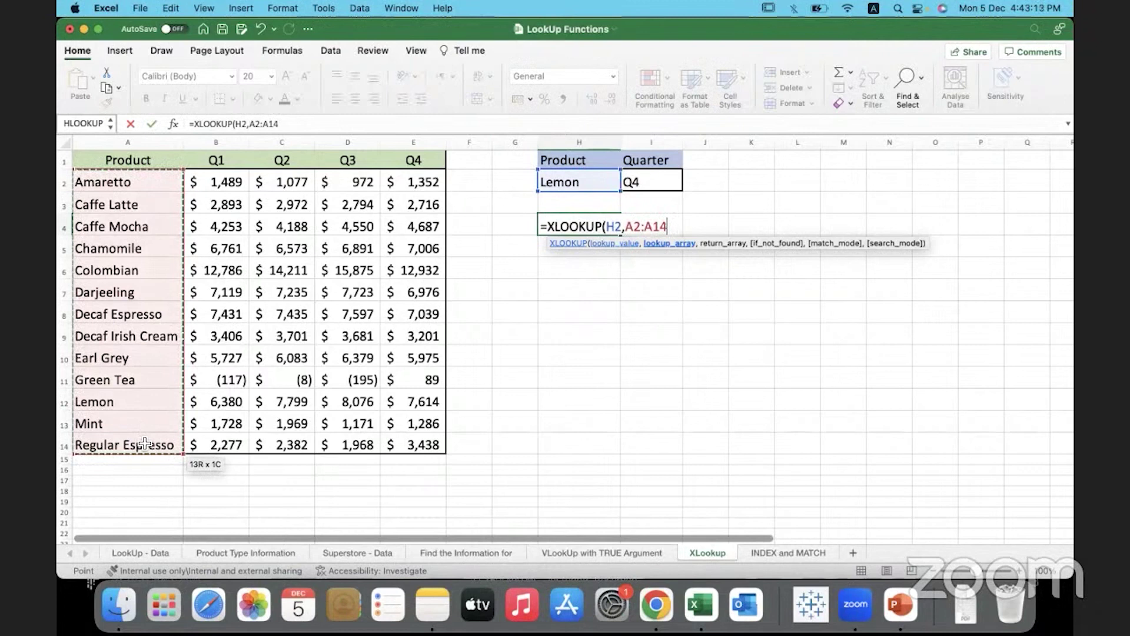
pyautogui.write(',')
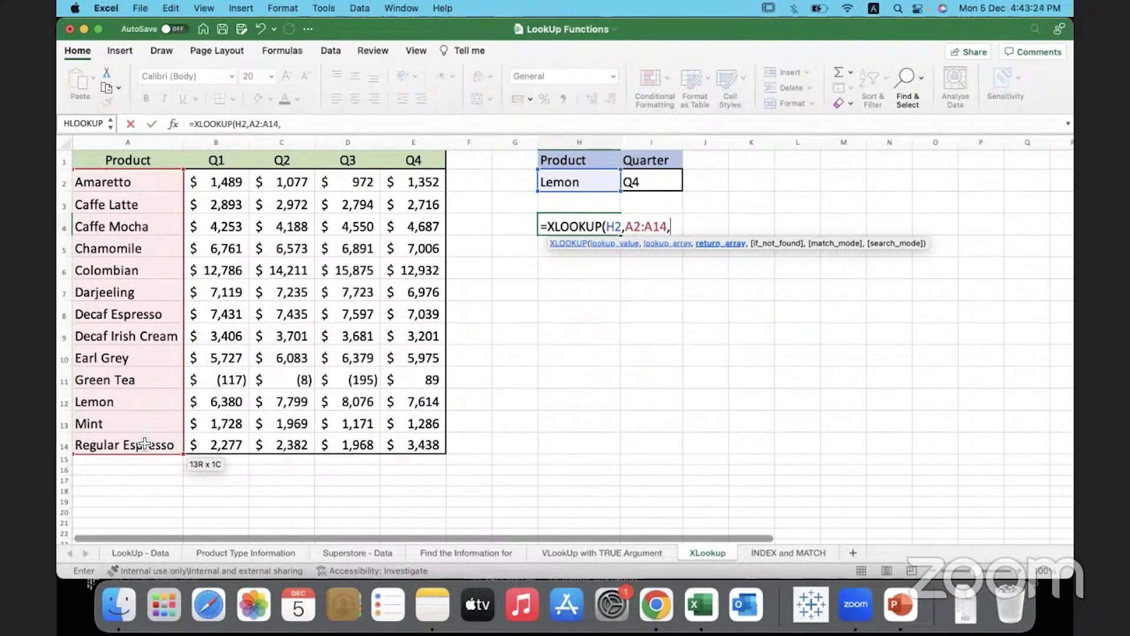
pyautogui.write('xl')
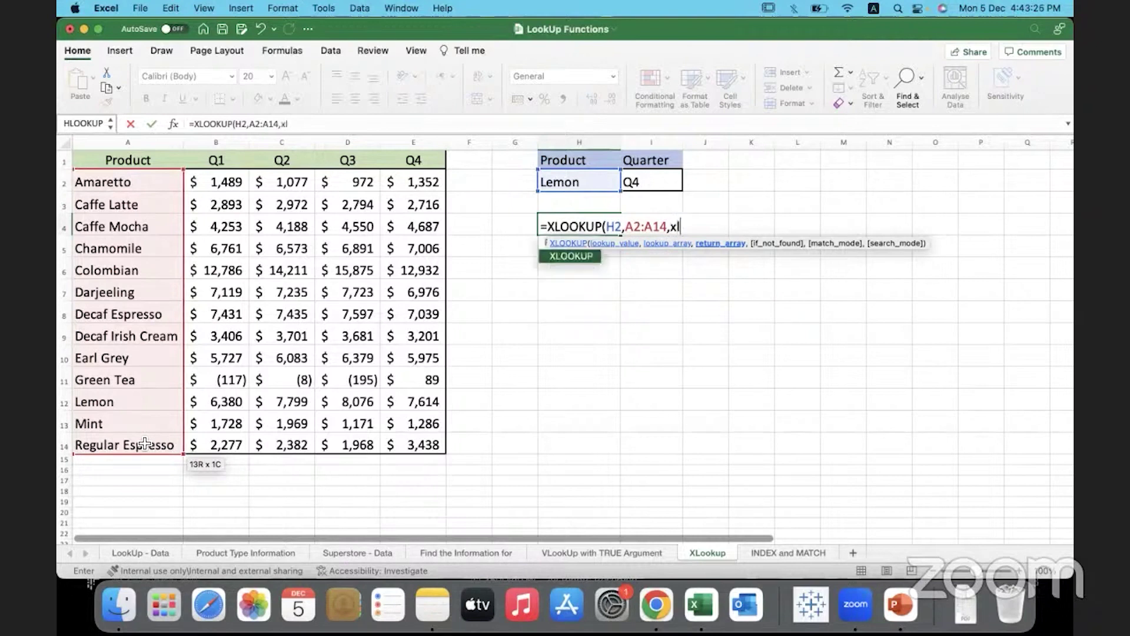
pyautogui.write('lo')
pyautogui.click(570, 256)
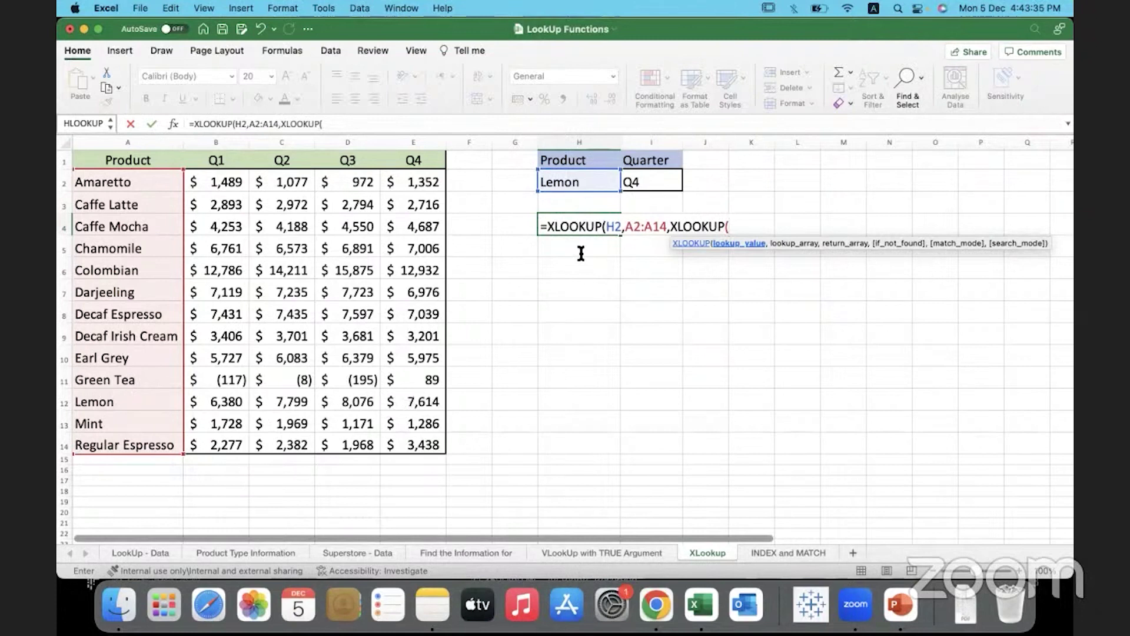
pyautogui.click(648, 183)
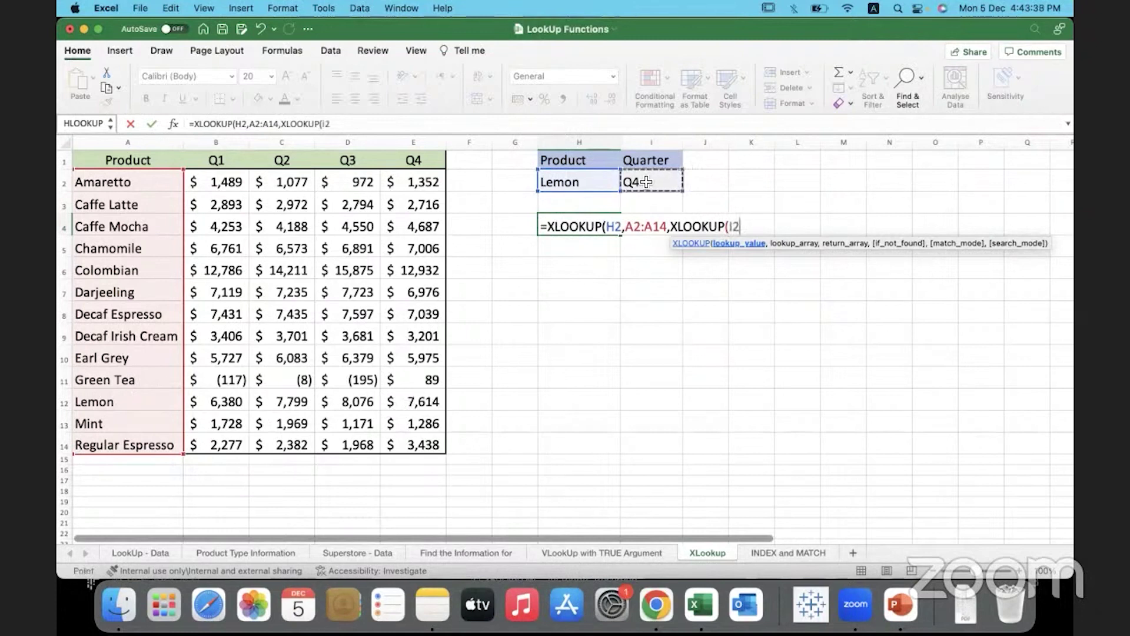
pyautogui.write(',')
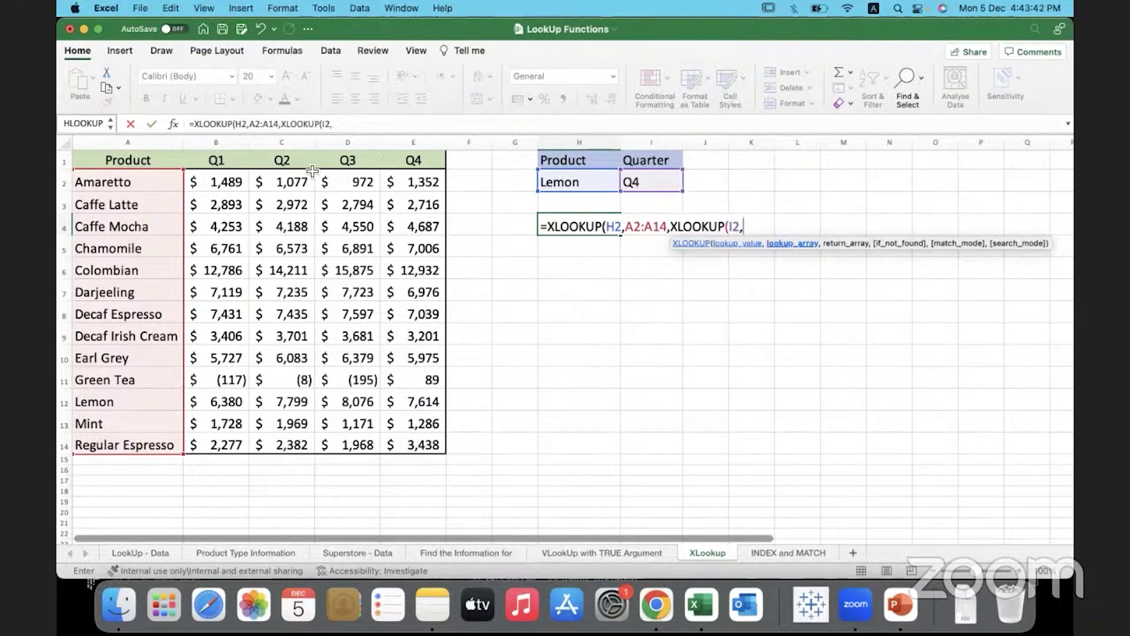
pyautogui.moveTo(216, 160); pyautogui.dragTo(402, 164)
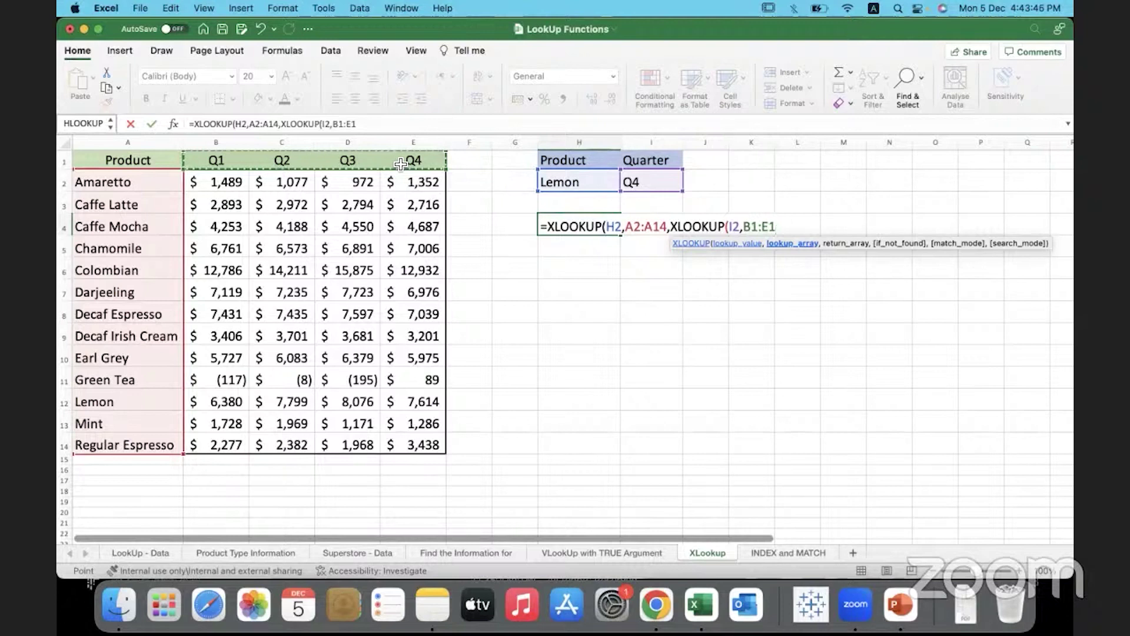
pyautogui.write(',')
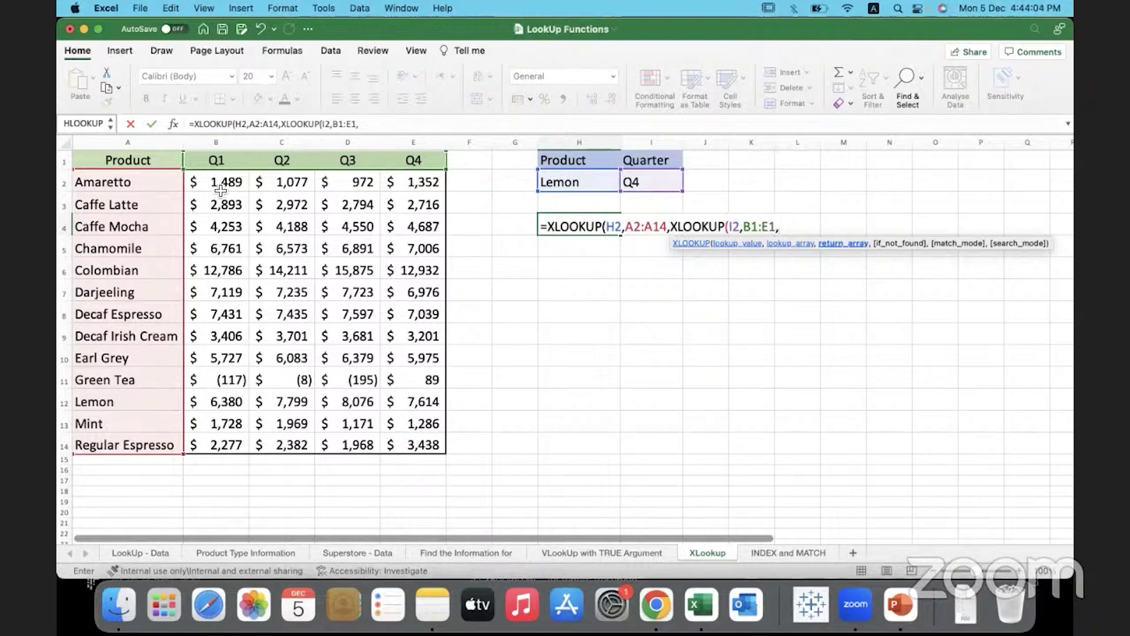
pyautogui.moveTo(217, 182)
pyautogui.mouseDown()
pyautogui.moveTo(418, 323)
pyautogui.moveTo(409, 450)
pyautogui.mouseUp()
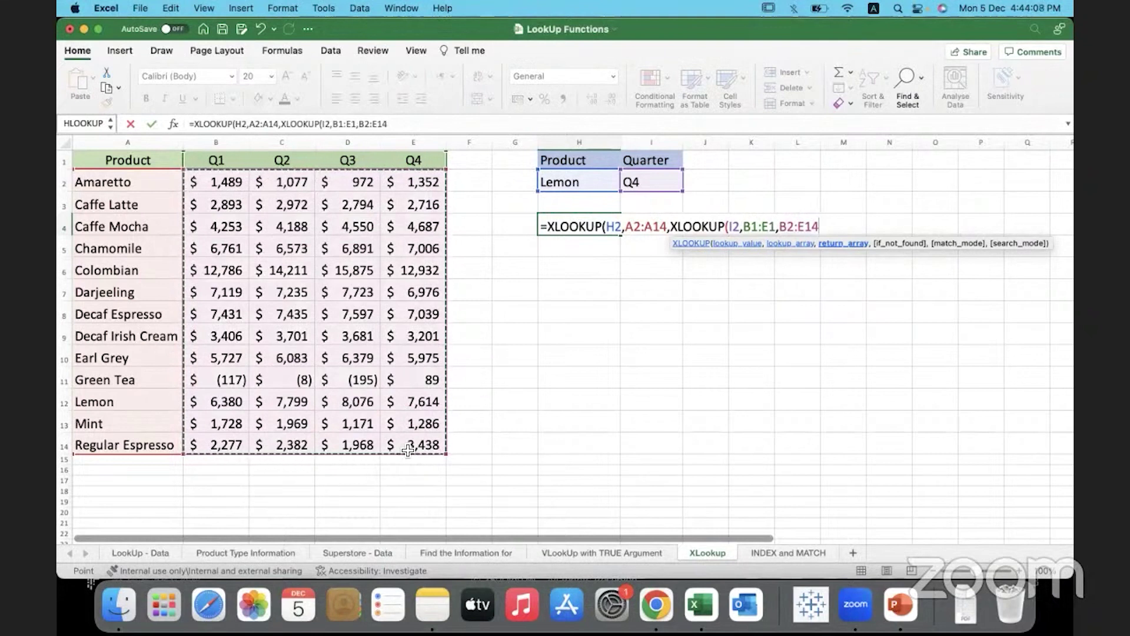
pyautogui.write(')')
# Step: Commit H4's nested XLOOKUP, accepting Excel's suggested correction, so it returns 7614
pyautogui.press('Return')
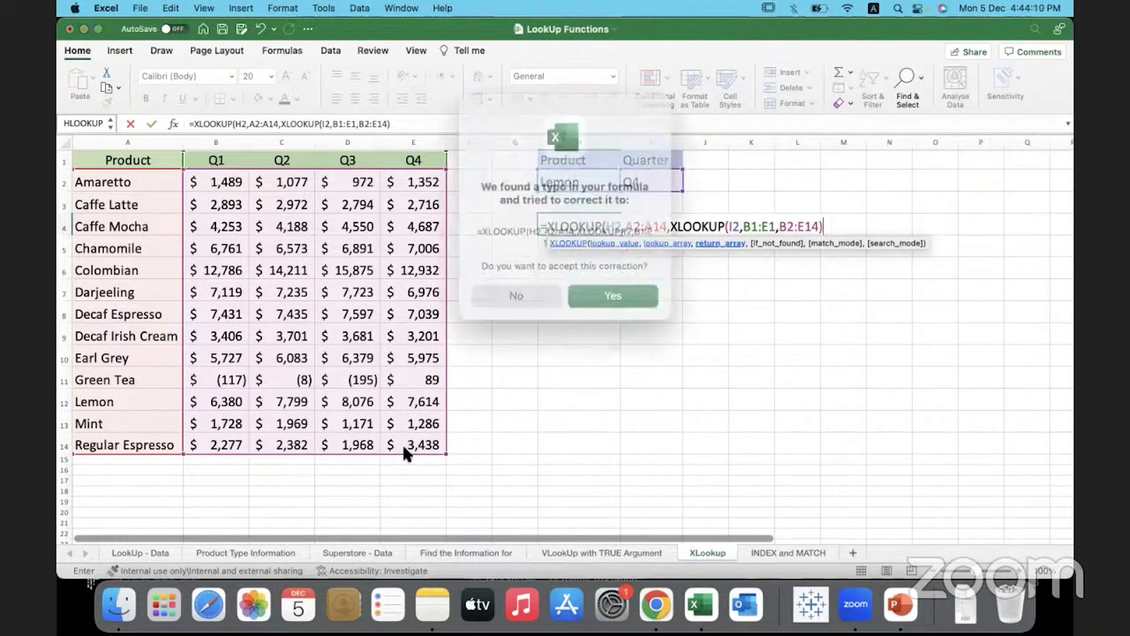
pyautogui.press('Return')
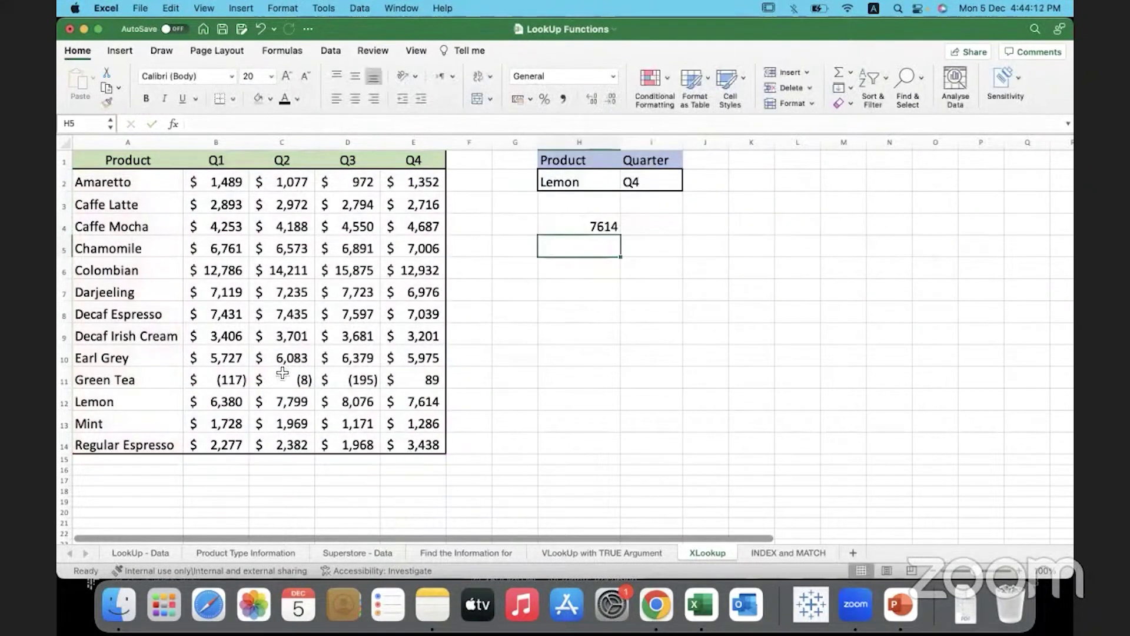
pyautogui.click(551, 228)
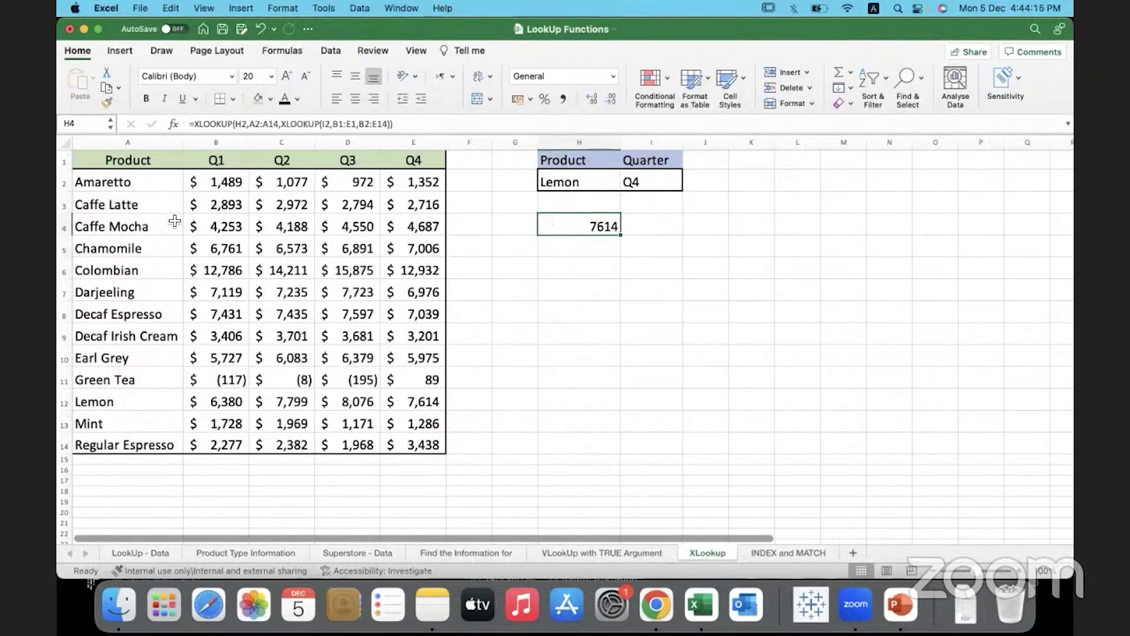
# Step: Confirm Lemon's Q4 figure in the table is 7,614, then select H2
pyautogui.moveTo(146, 185)
pyautogui.mouseDown()
pyautogui.moveTo(126, 401)
pyautogui.moveTo(410, 400)
pyautogui.mouseUp()
pyautogui.click(125, 400)
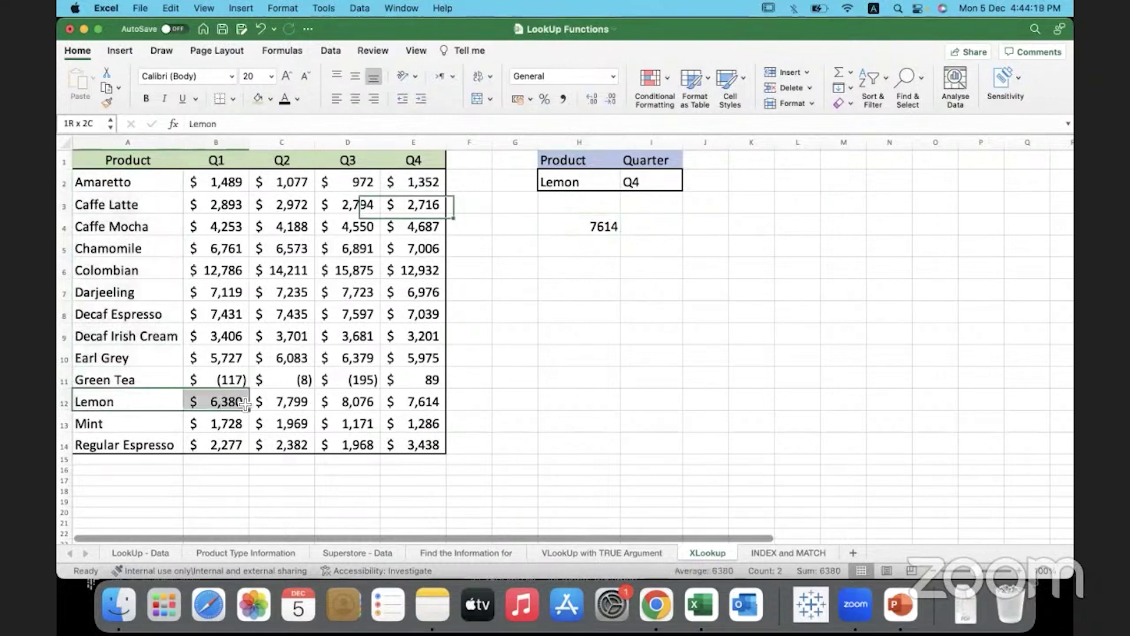
pyautogui.click(406, 400)
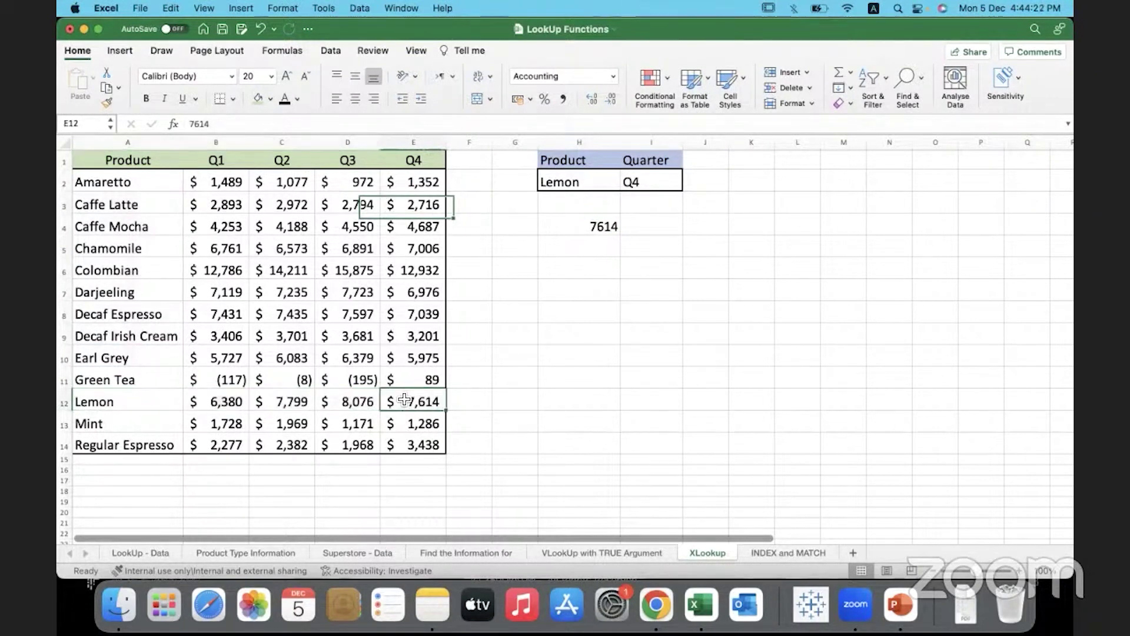
pyautogui.click(602, 185)
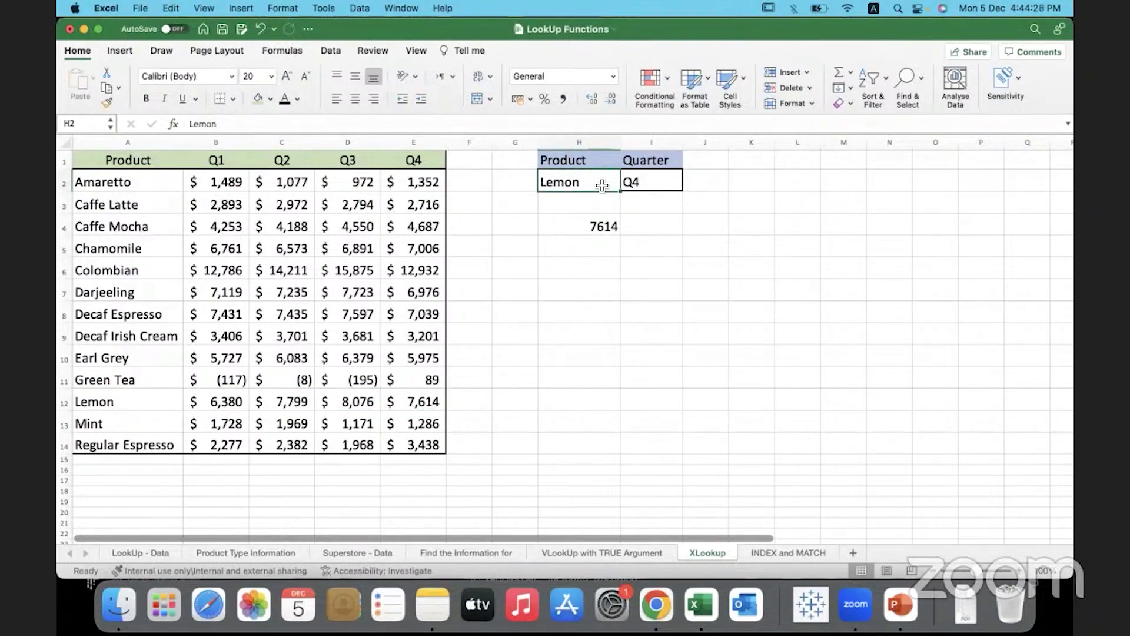
pyautogui.write('Caffe')
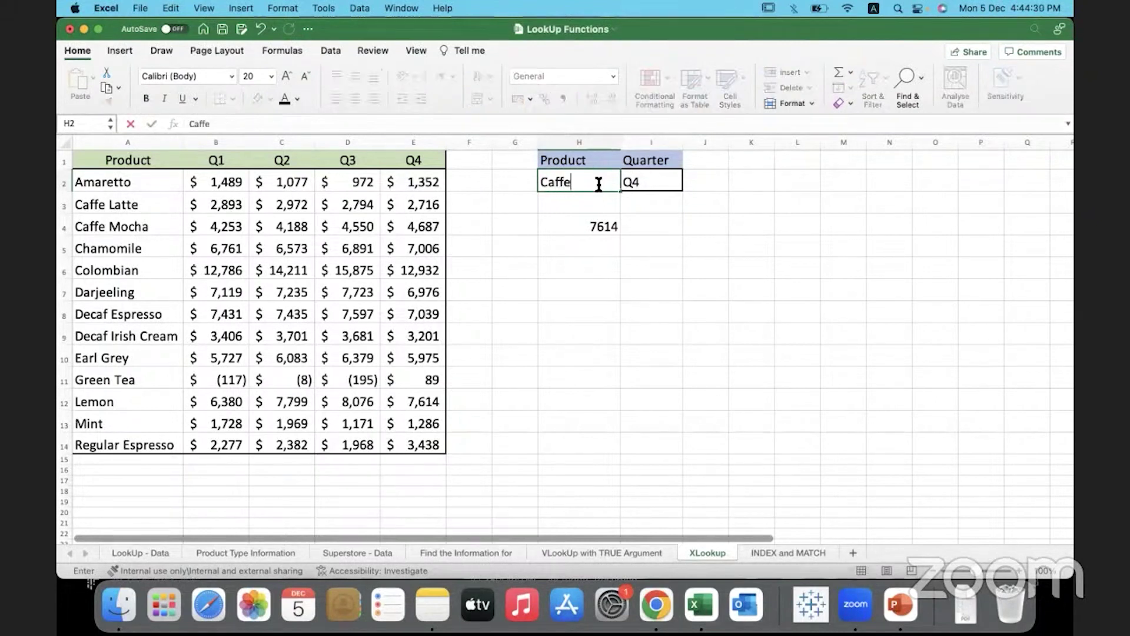
pyautogui.write(' Latte')
pyautogui.press('Tab')
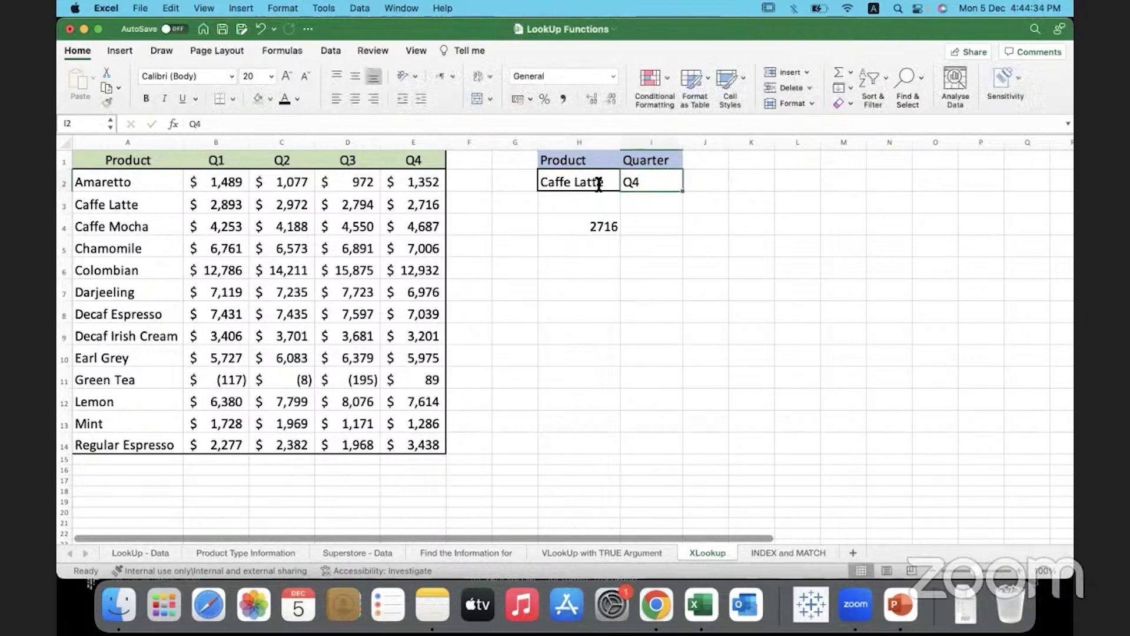
pyautogui.moveTo(128, 204); pyautogui.dragTo(433, 206)
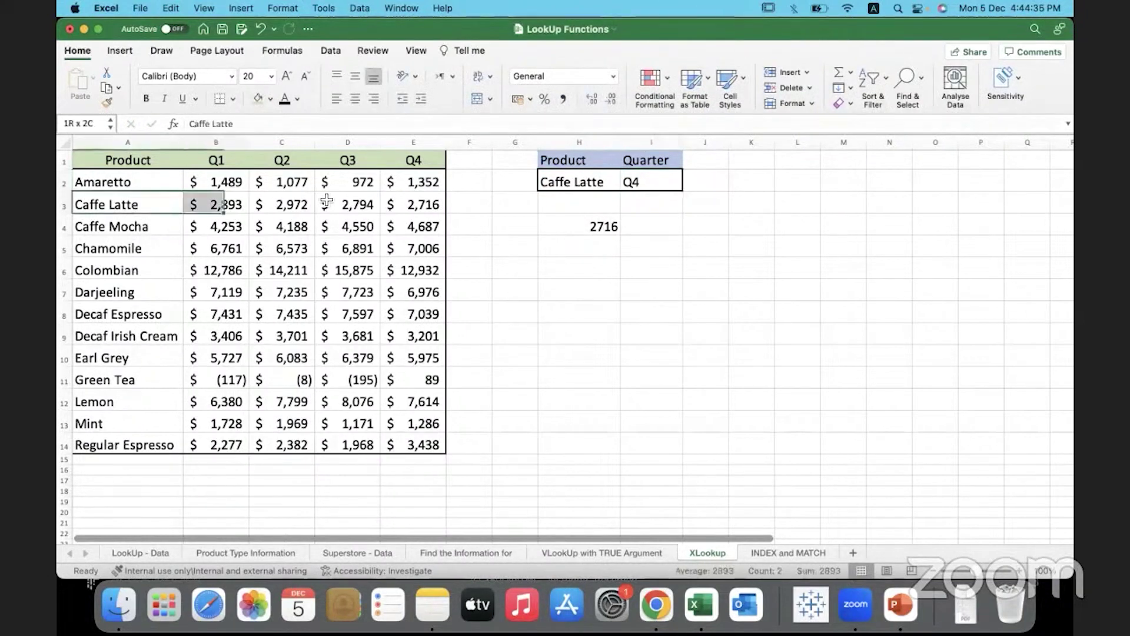
pyautogui.doubleClick(642, 184)
pyautogui.write('Q2')
pyautogui.press('Return')
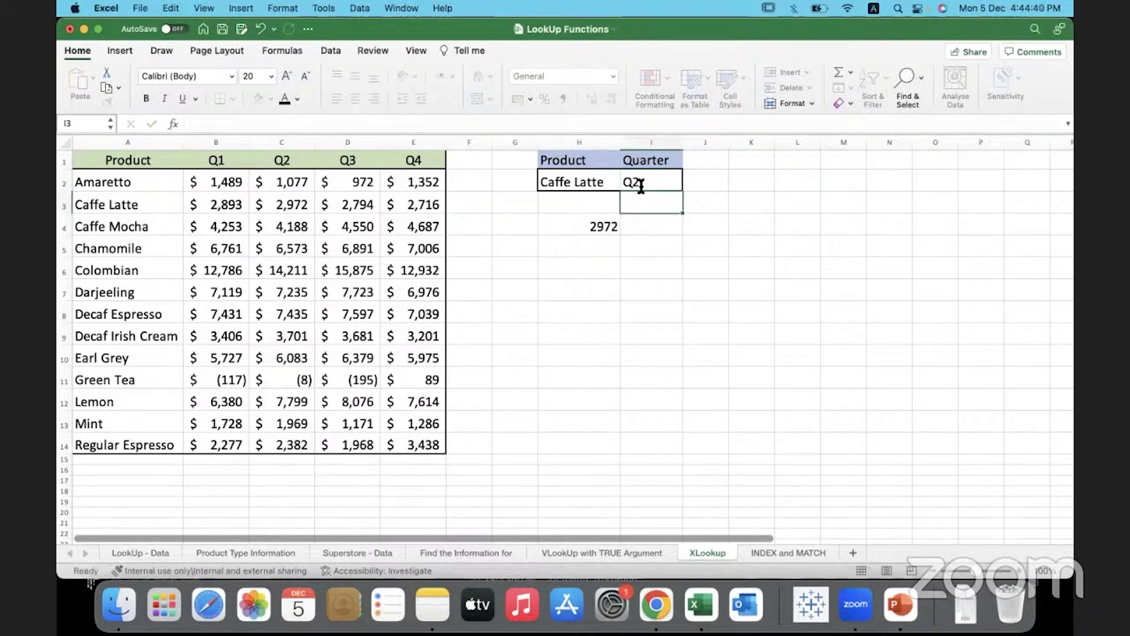
pyautogui.click(294, 206)
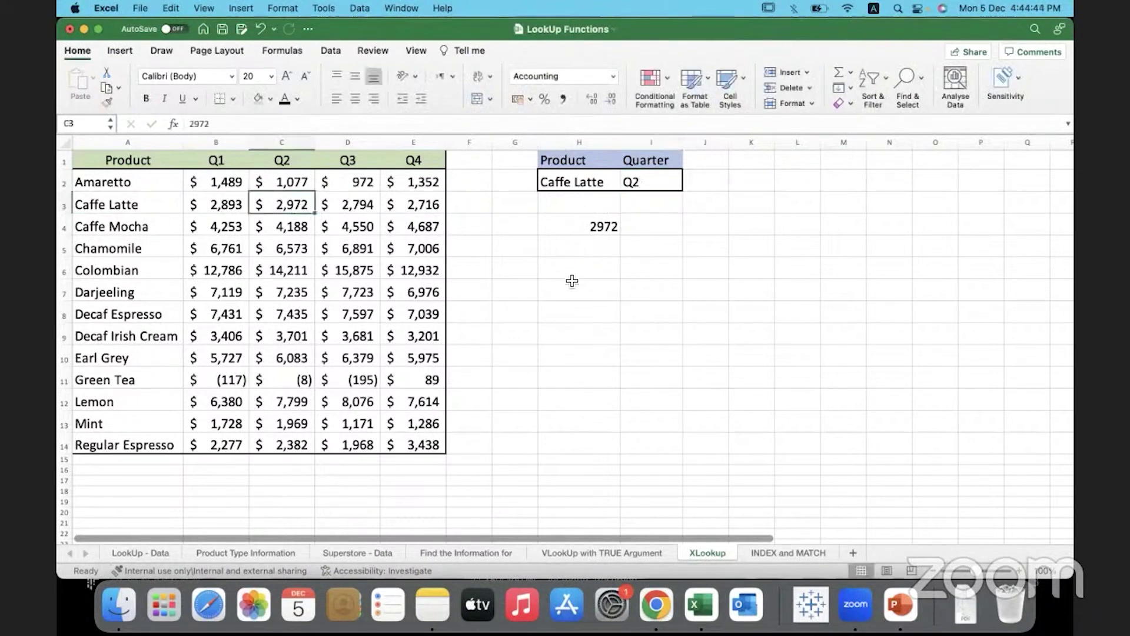
pyautogui.click(573, 227)
pyautogui.doubleClick(568, 227)
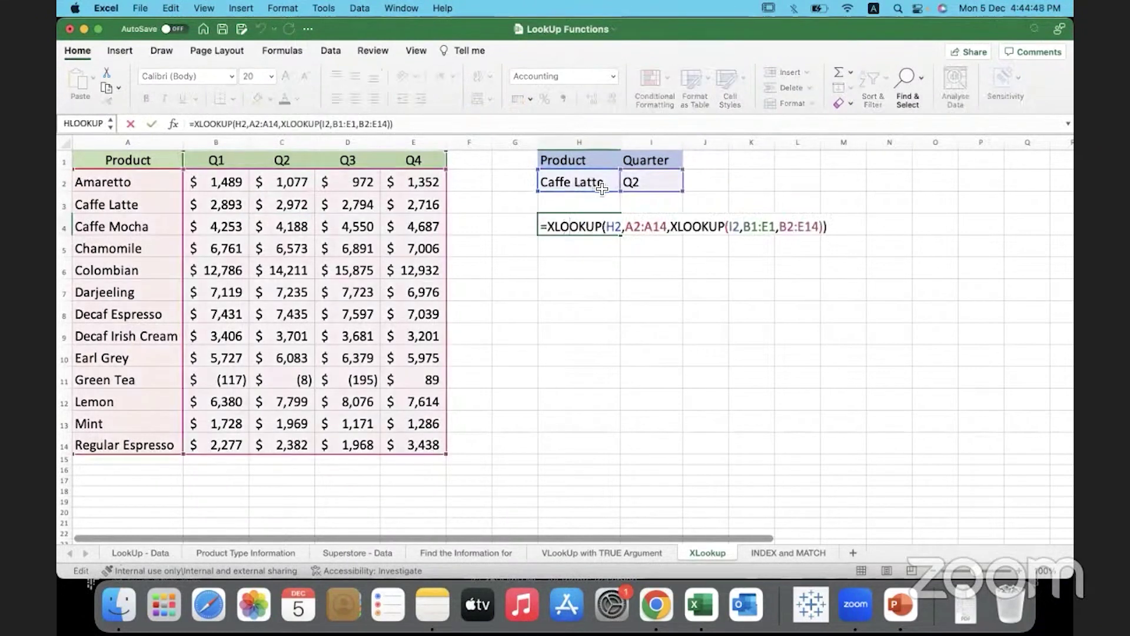
pyautogui.doubleClick(613, 227)
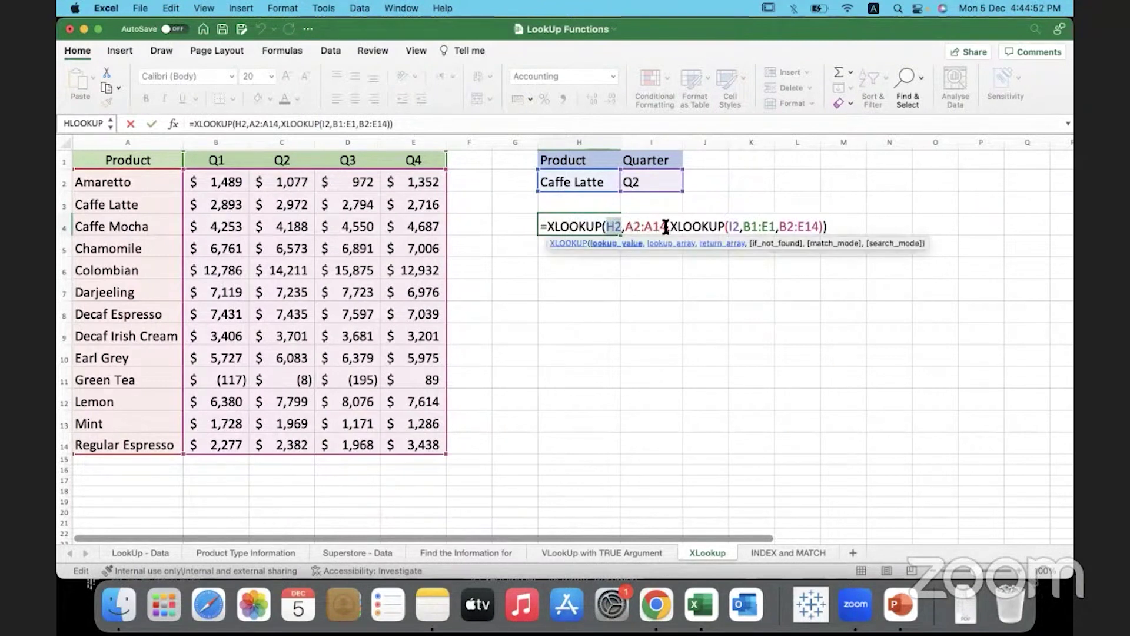
pyautogui.moveTo(666, 228); pyautogui.dragTo(624, 226)
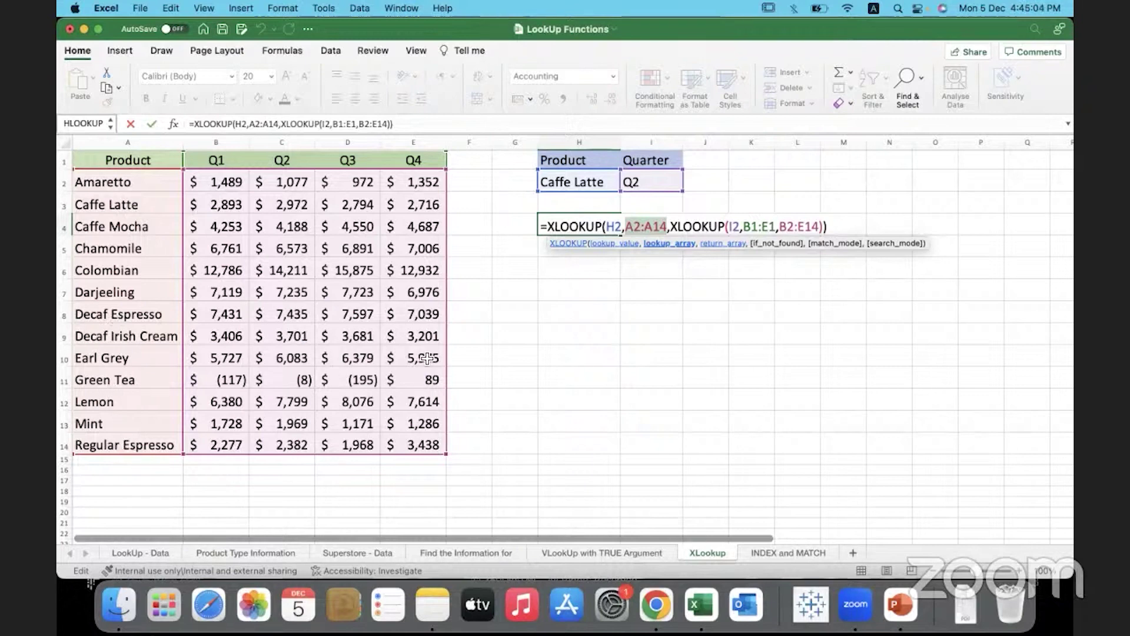
pyautogui.click(669, 226)
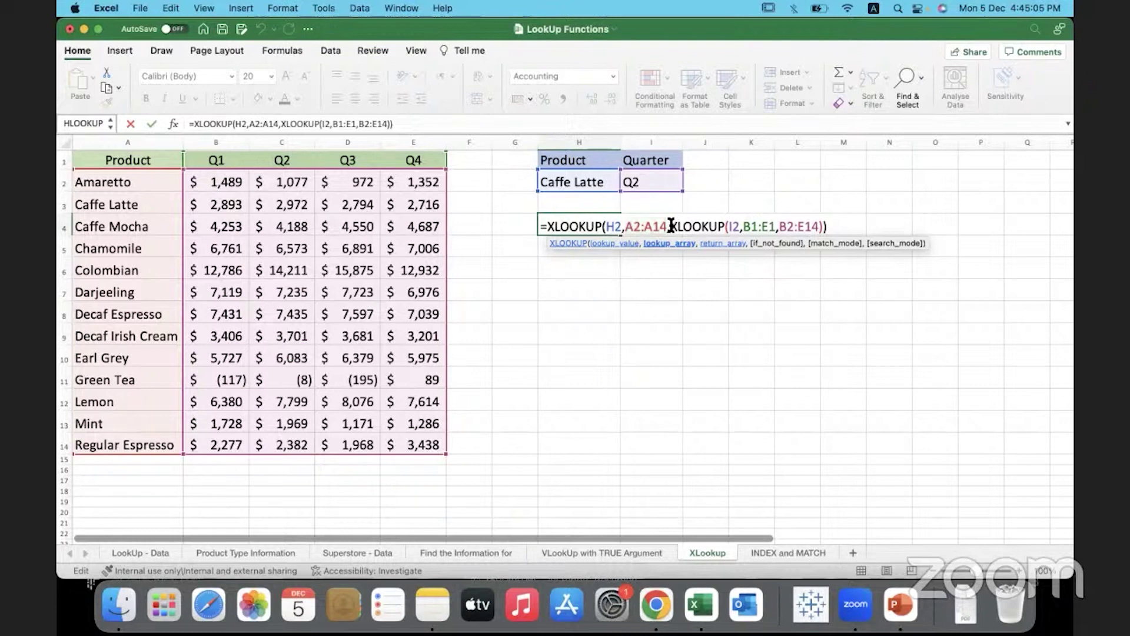
pyautogui.moveTo(671, 226); pyautogui.dragTo(723, 228)
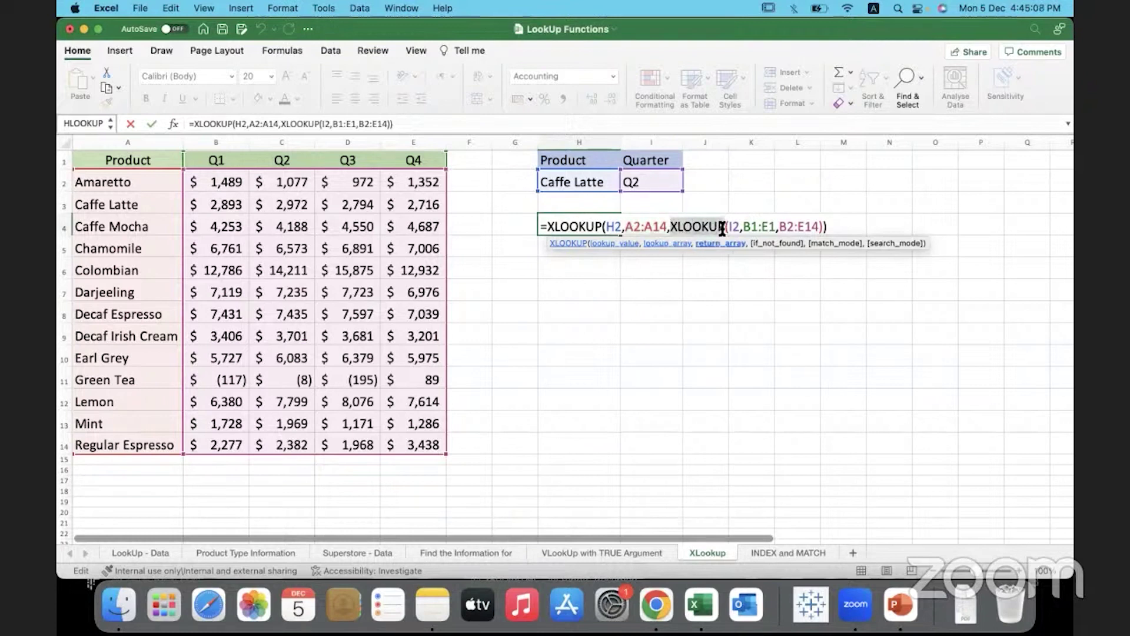
pyautogui.click(734, 227)
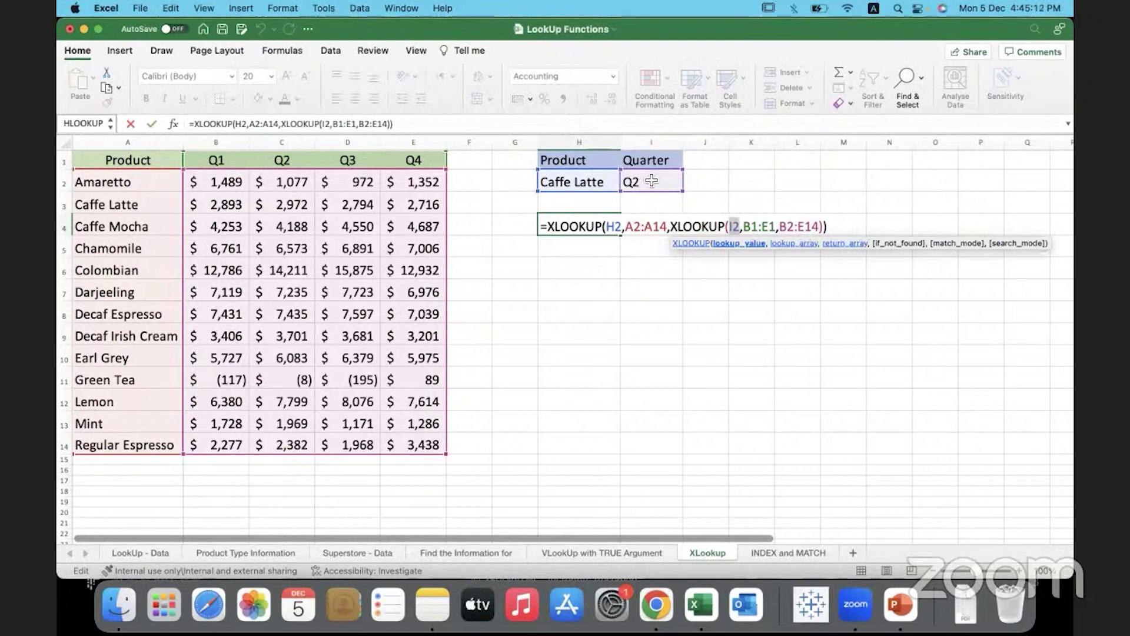
pyautogui.moveTo(743, 226); pyautogui.dragTo(770, 227)
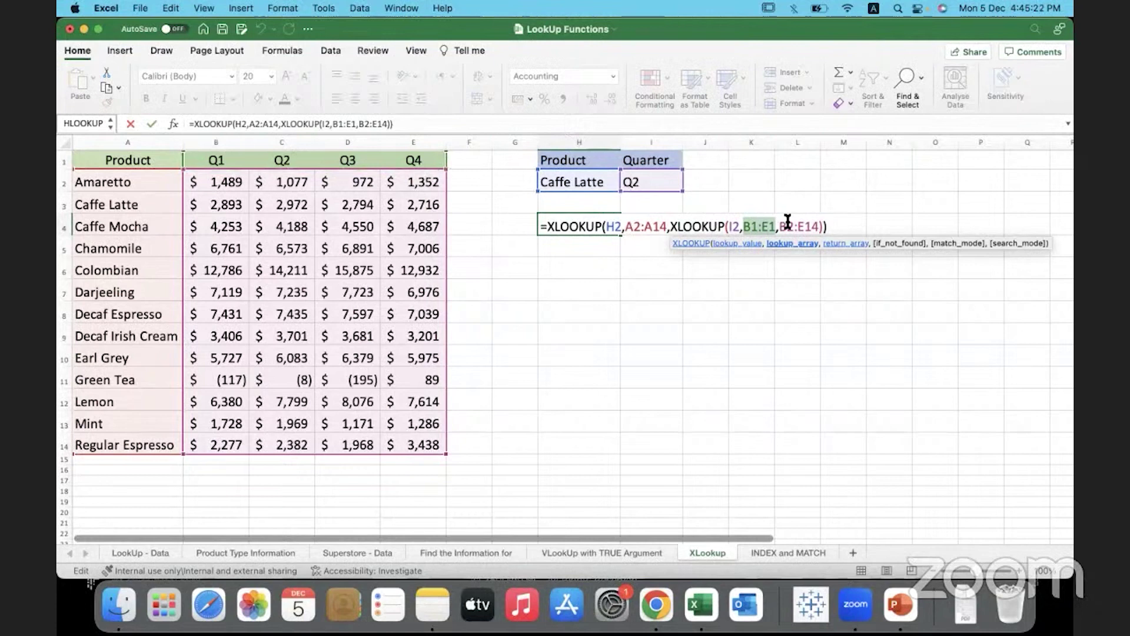
pyautogui.moveTo(783, 227); pyautogui.dragTo(819, 227)
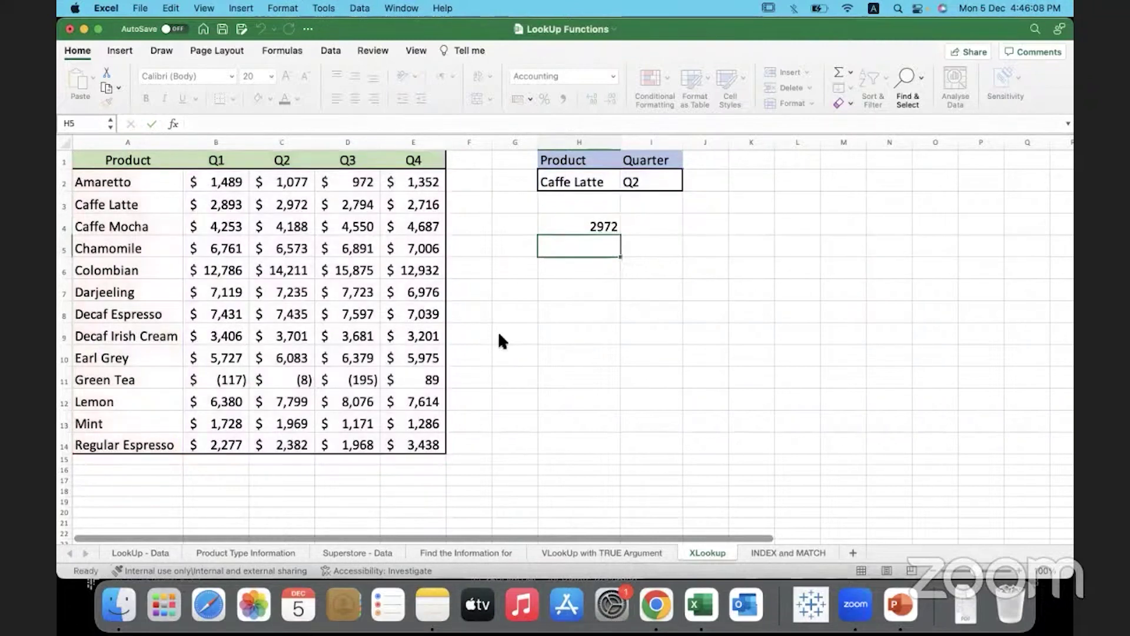
pyautogui.press('Return')
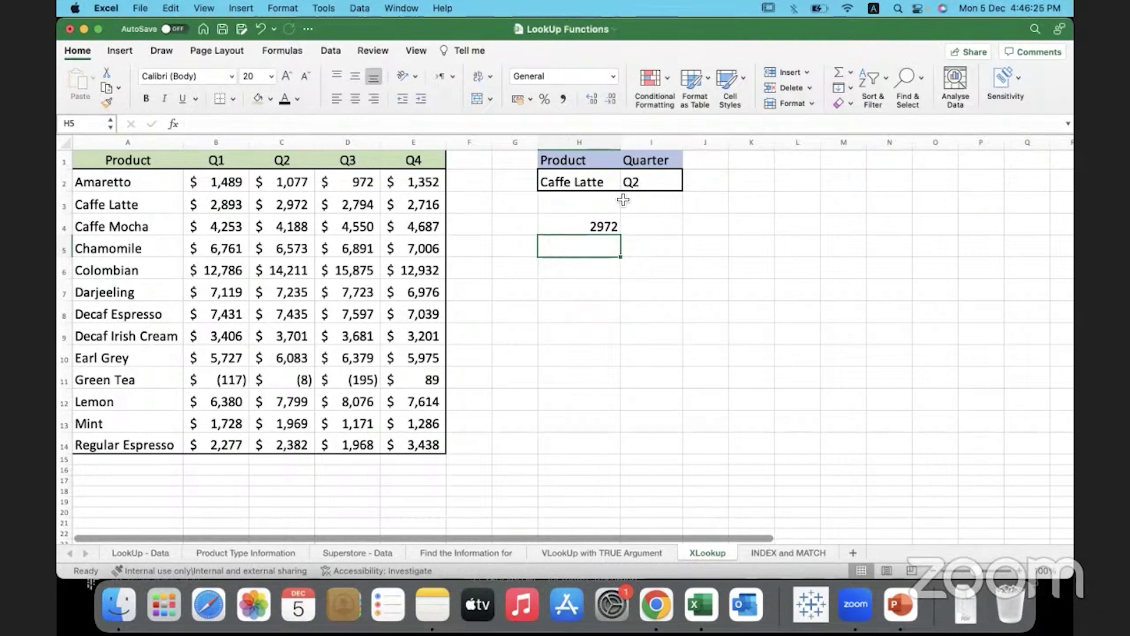
pyautogui.click(589, 226)
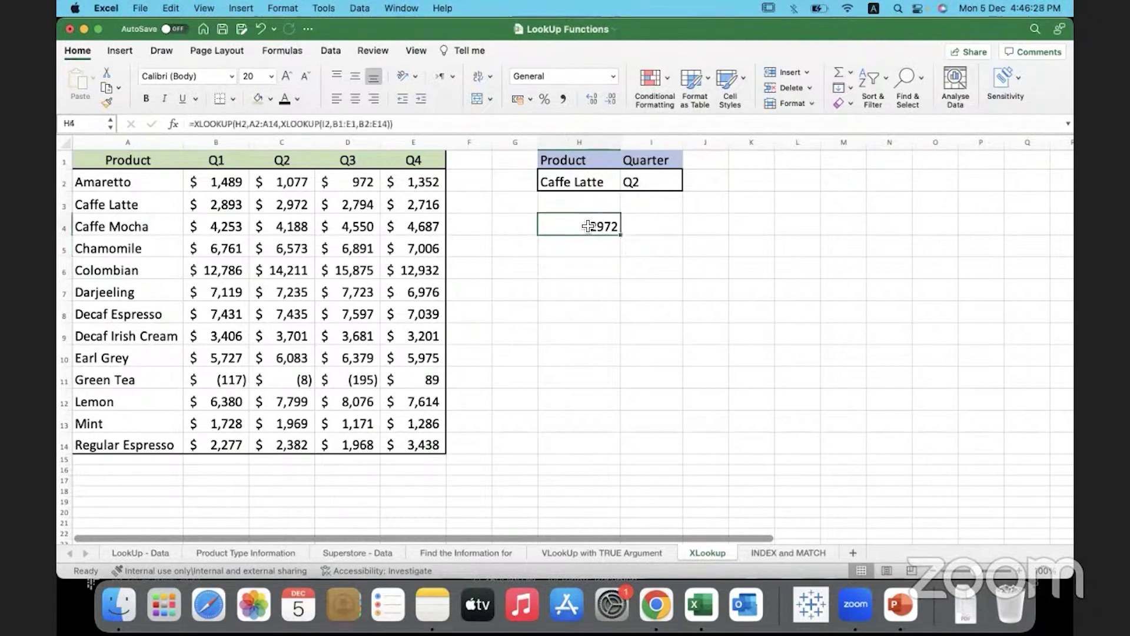
# Step: Reselect B2:E14 as the return range in H4's formula and recommit it, still returning 2972
pyautogui.doubleClick(588, 227)
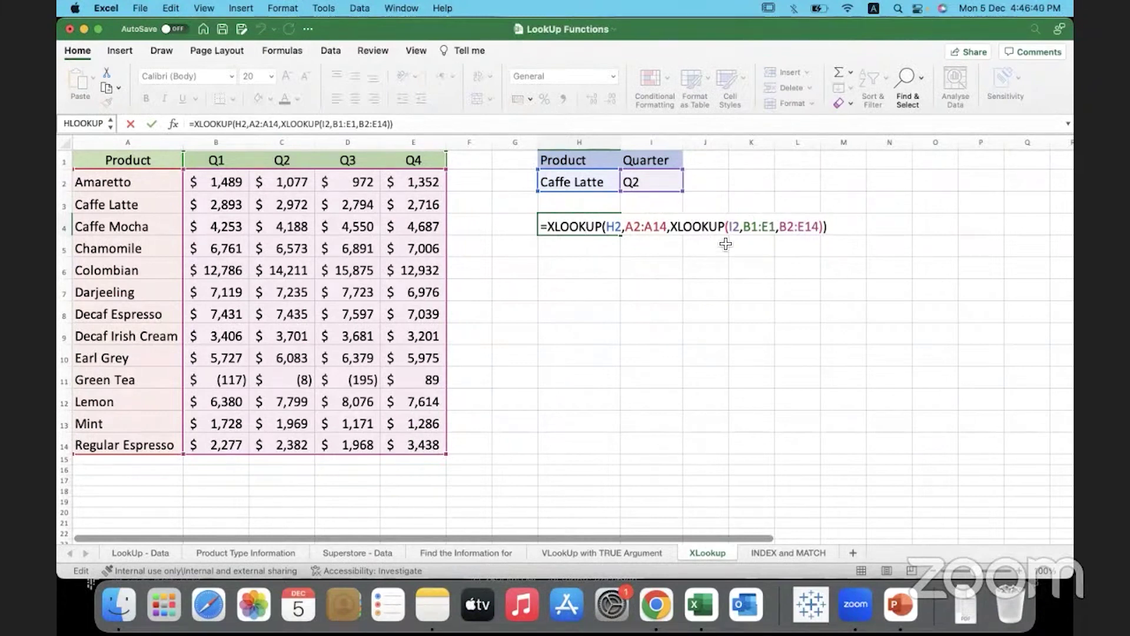
pyautogui.moveTo(779, 227); pyautogui.dragTo(819, 227)
pyautogui.click(819, 228)
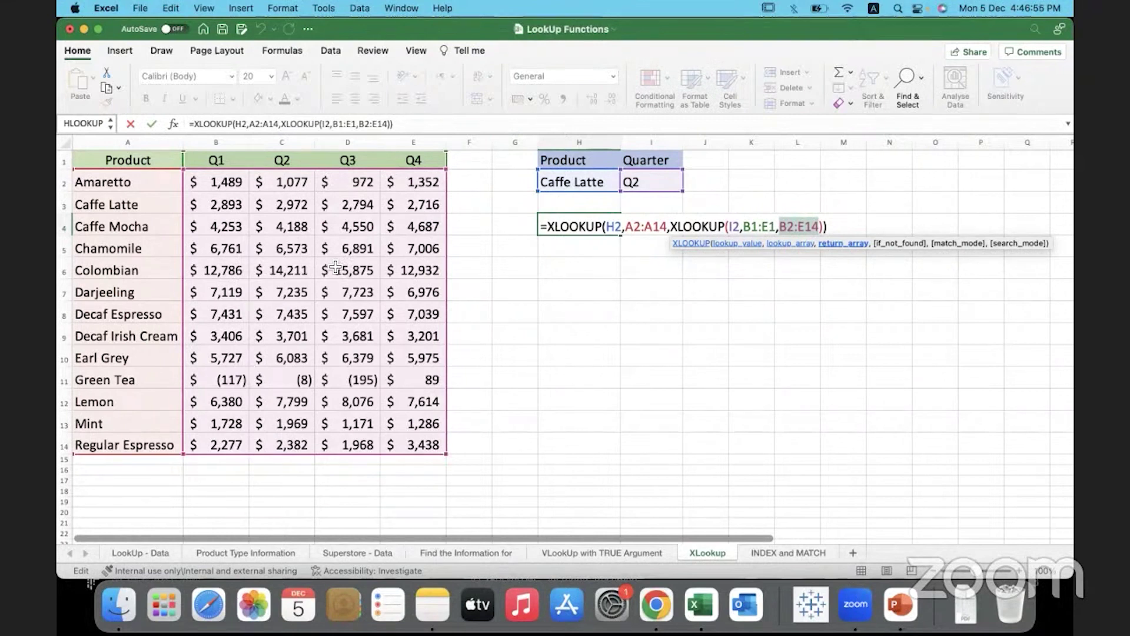
pyautogui.moveTo(216, 182)
pyautogui.mouseDown()
pyautogui.moveTo(399, 211)
pyautogui.moveTo(402, 445)
pyautogui.mouseUp()
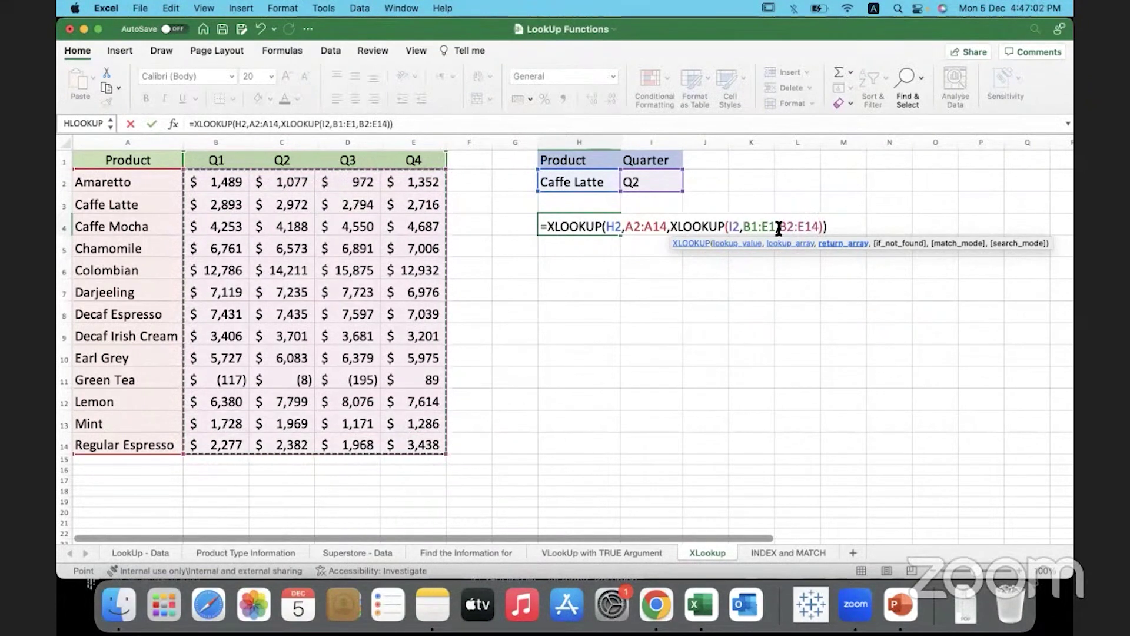
pyautogui.moveTo(779, 227); pyautogui.dragTo(821, 227)
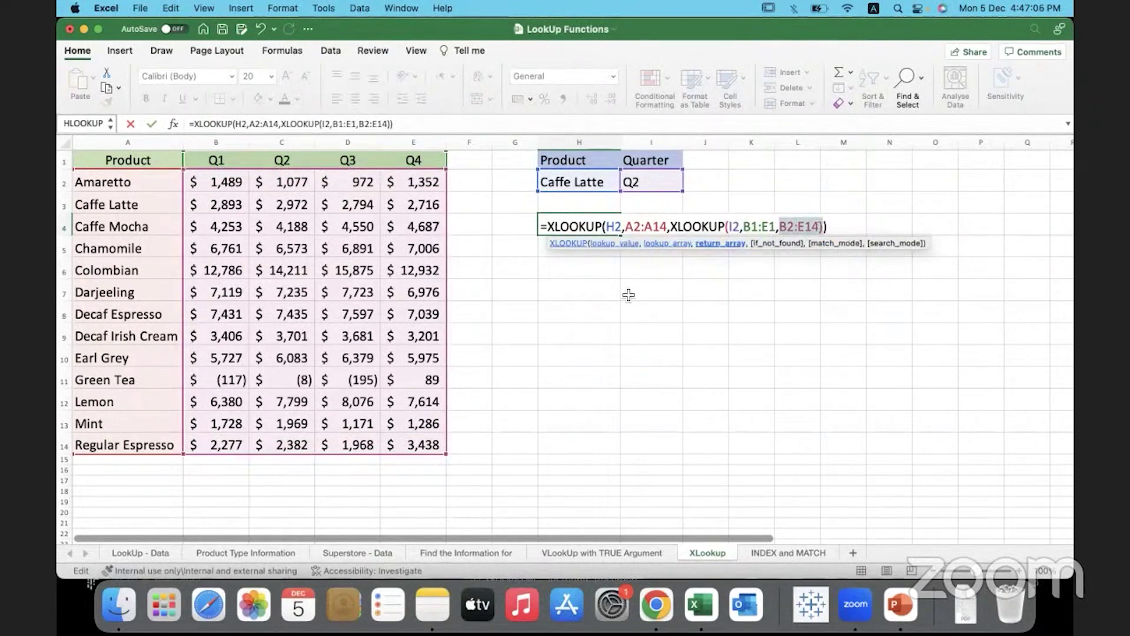
pyautogui.press('Return')
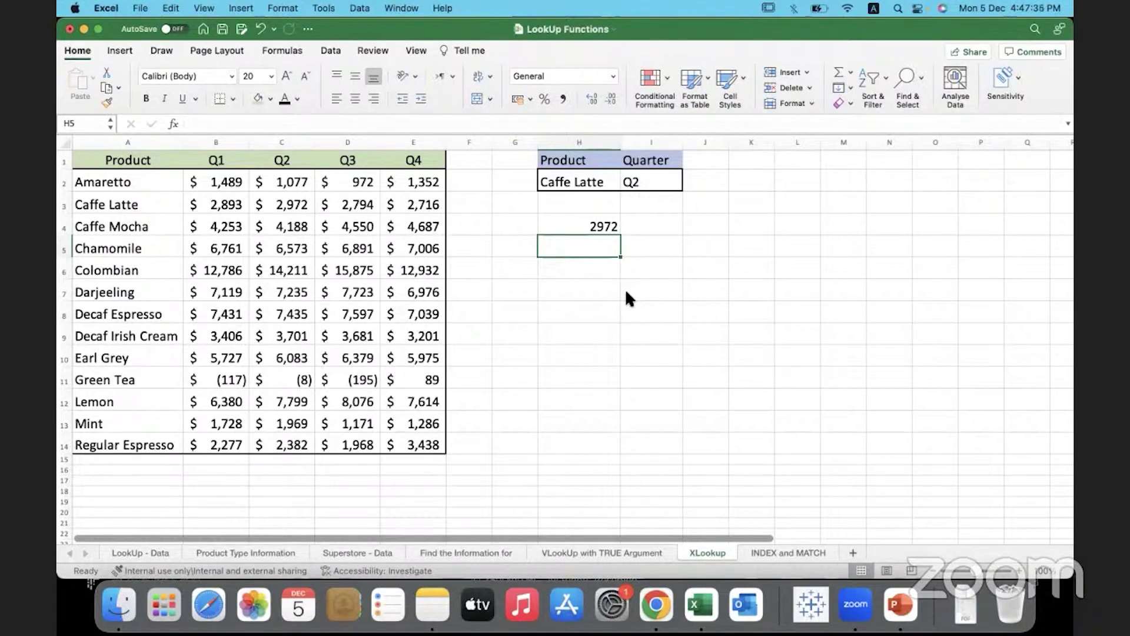
# Step: Reopen H4's formula and highlight its A2:A14 product range argument
pyautogui.click(649, 182)
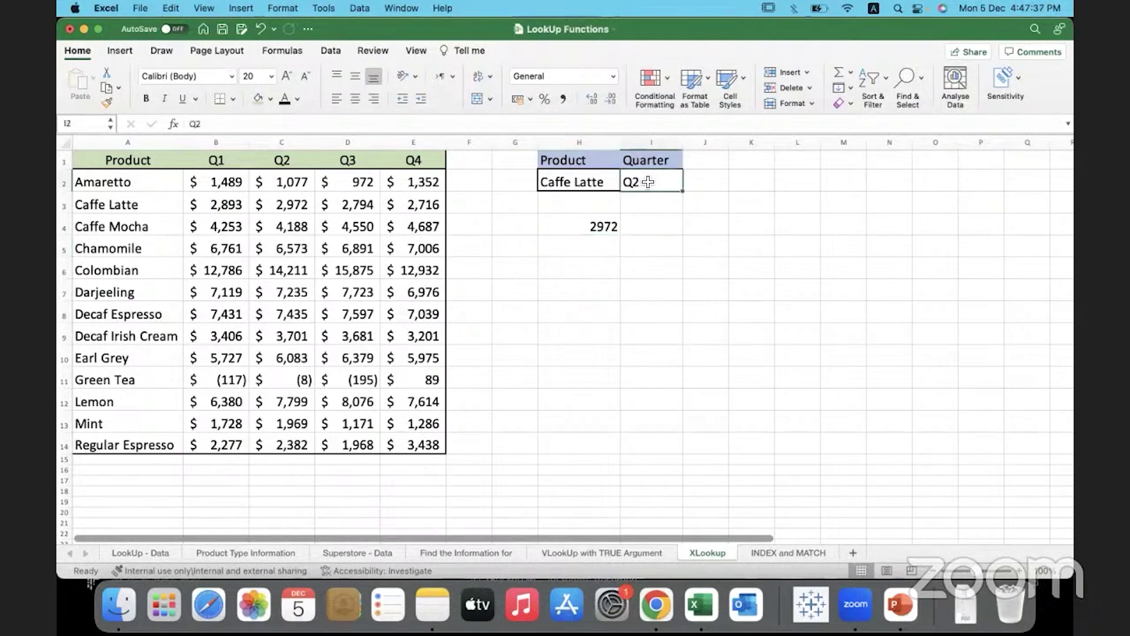
pyautogui.doubleClick(590, 226)
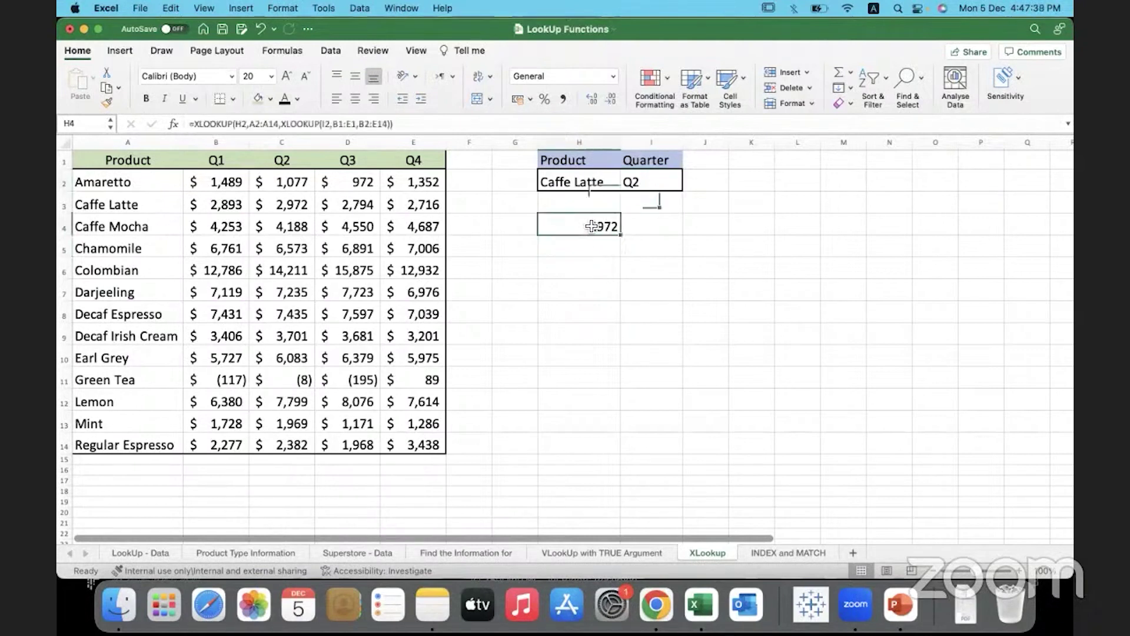
pyautogui.moveTo(625, 227); pyautogui.dragTo(665, 227)
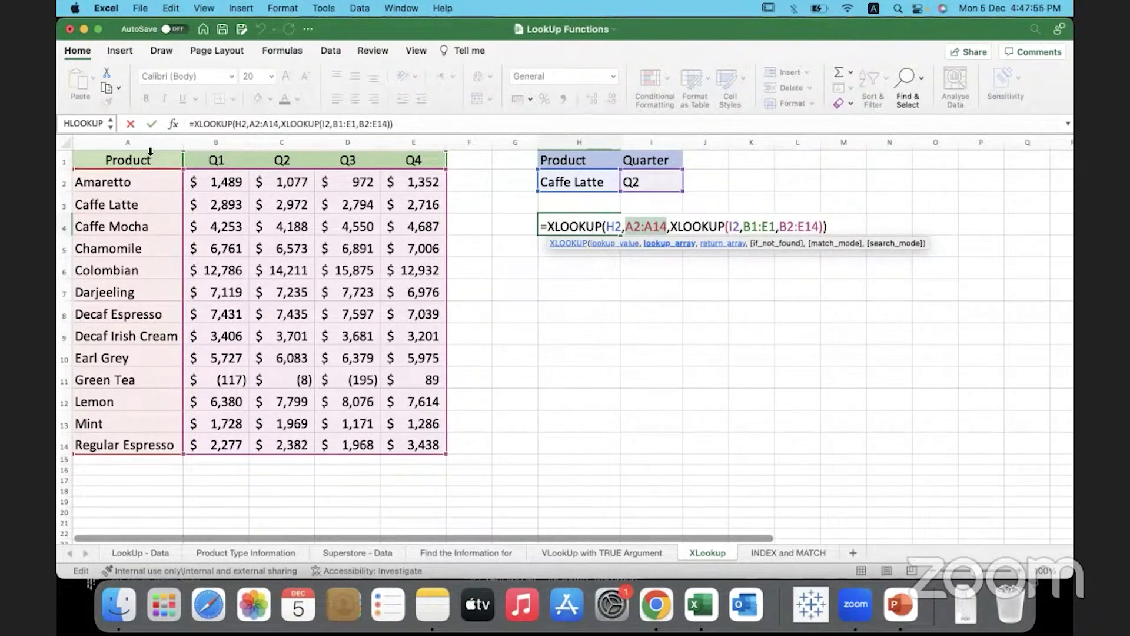
# Step: Abandon swapping in whole-column references, keeping H4's formula, then select a cell in the coffee data
pyautogui.click(129, 142)
pyautogui.click(208, 142)
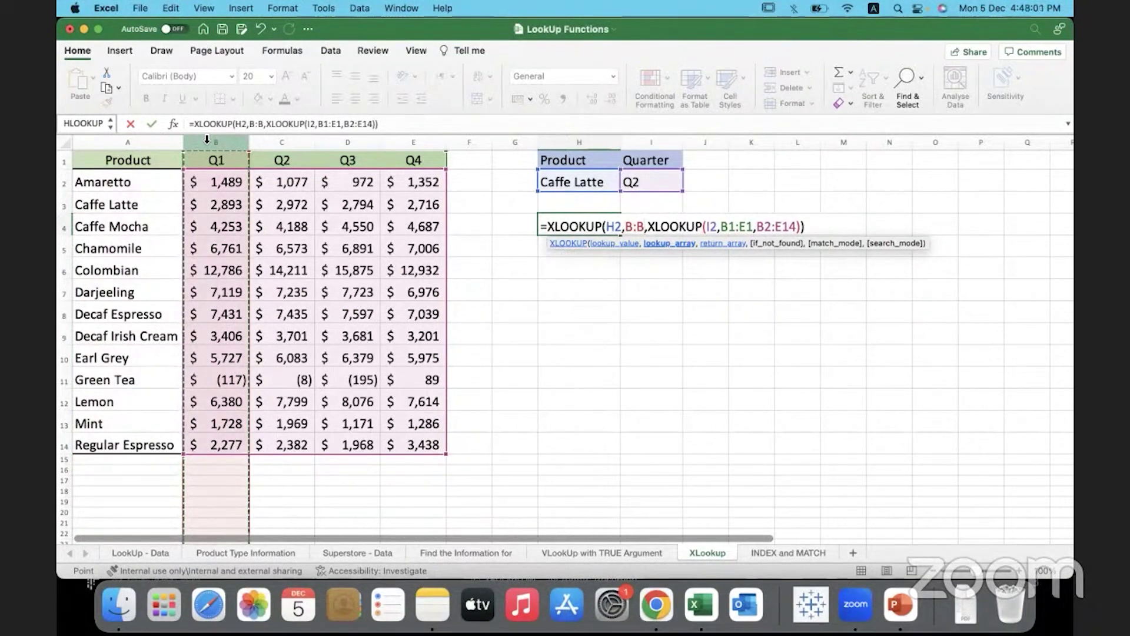
pyautogui.press('Return')
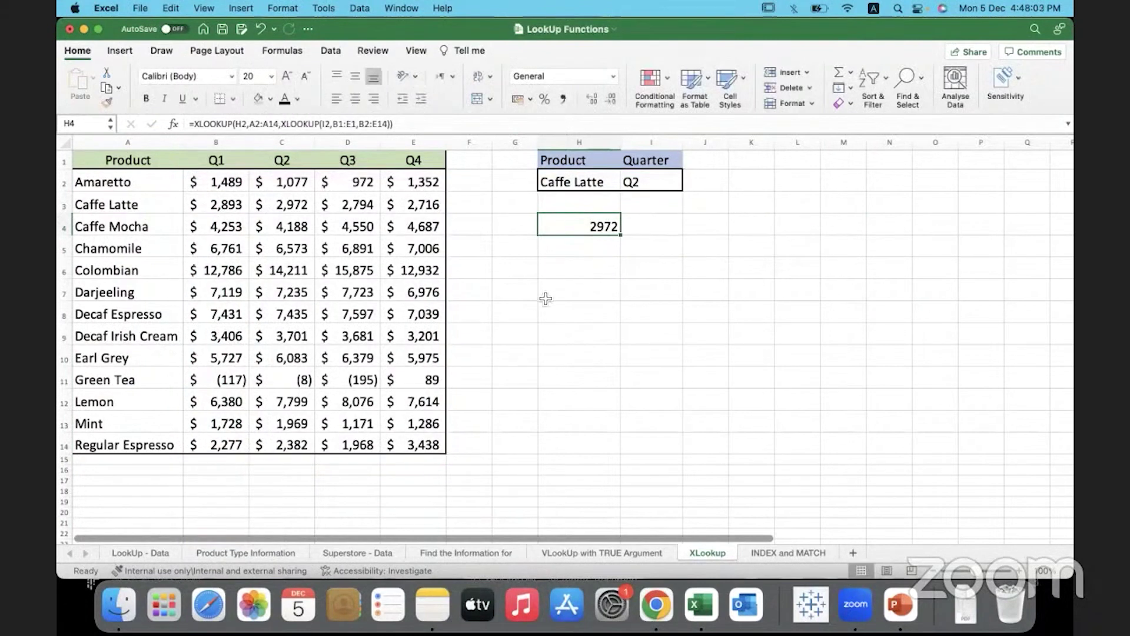
pyautogui.click(545, 298)
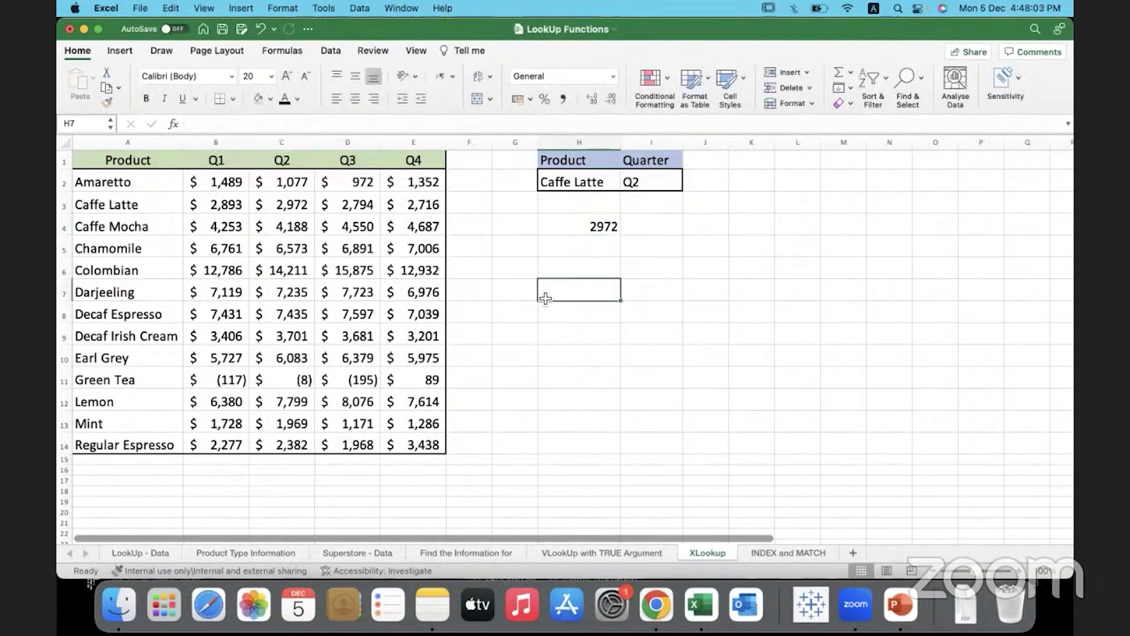
pyautogui.click(285, 218)
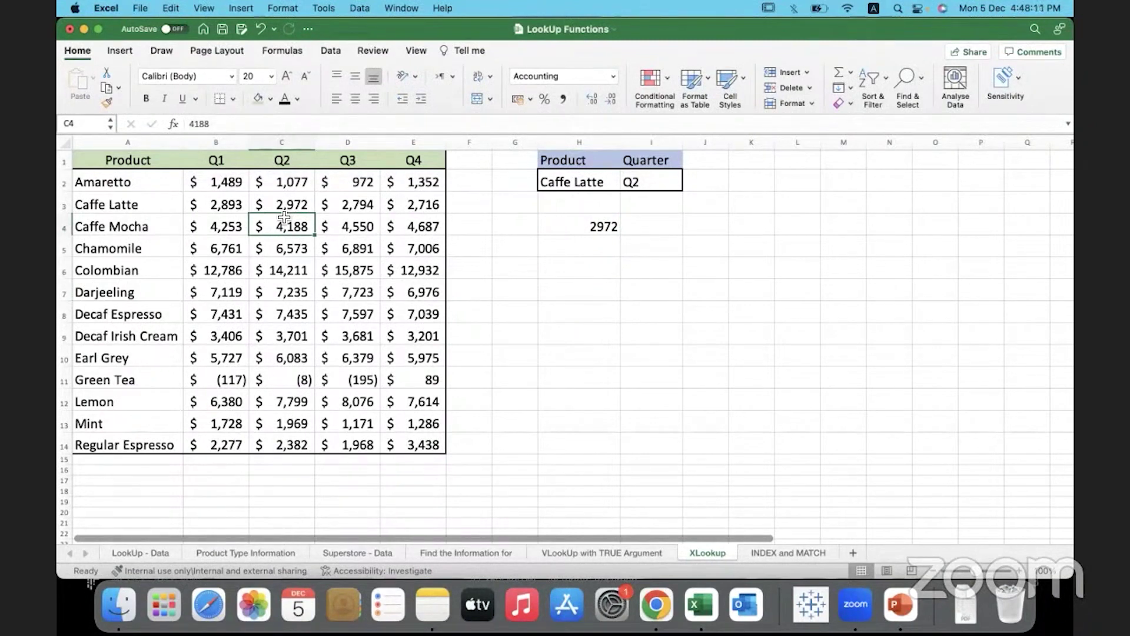
# Step: Convert the coffee data to a table and rename it from Table1 to COffeeChain_Profit
pyautogui.hotkey('ctrl', 't')
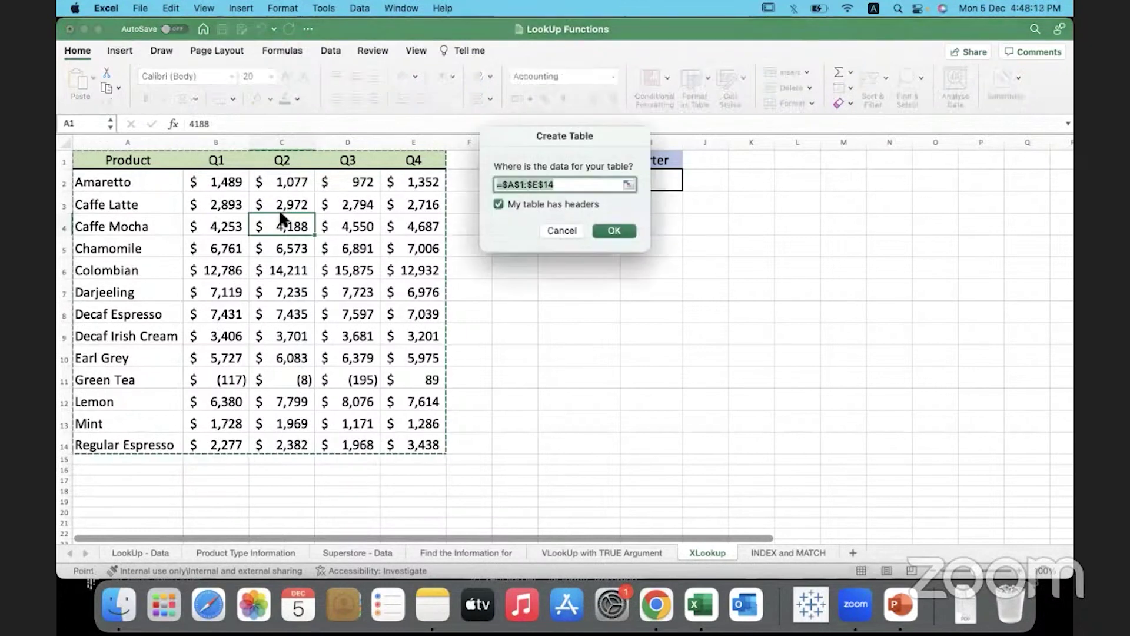
pyautogui.click(614, 231)
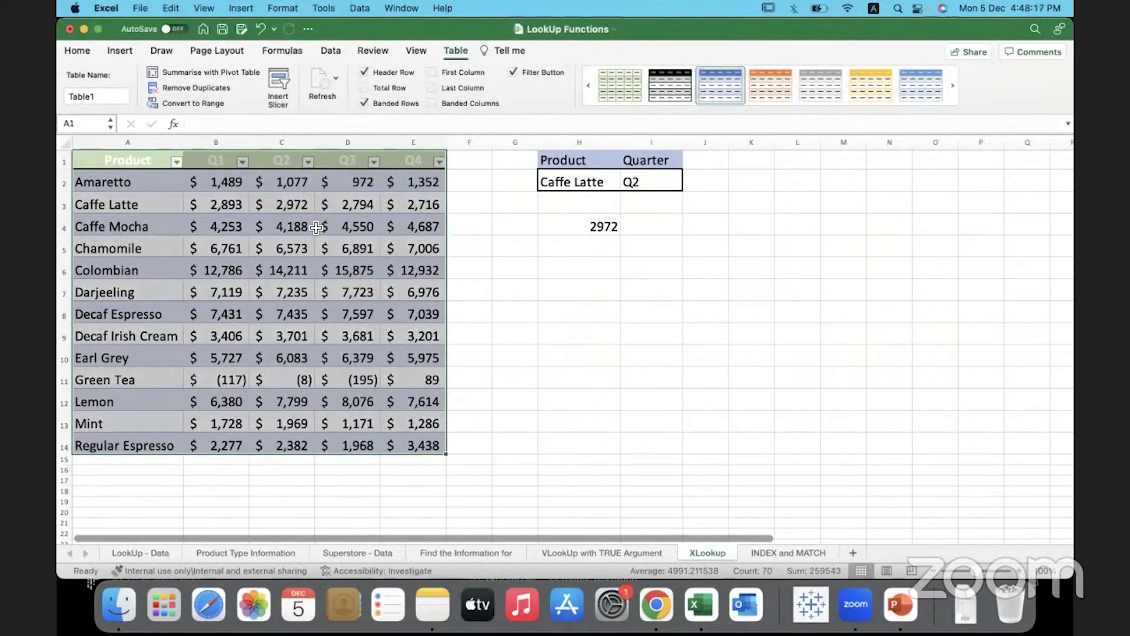
pyautogui.moveTo(103, 95); pyautogui.dragTo(61, 95)
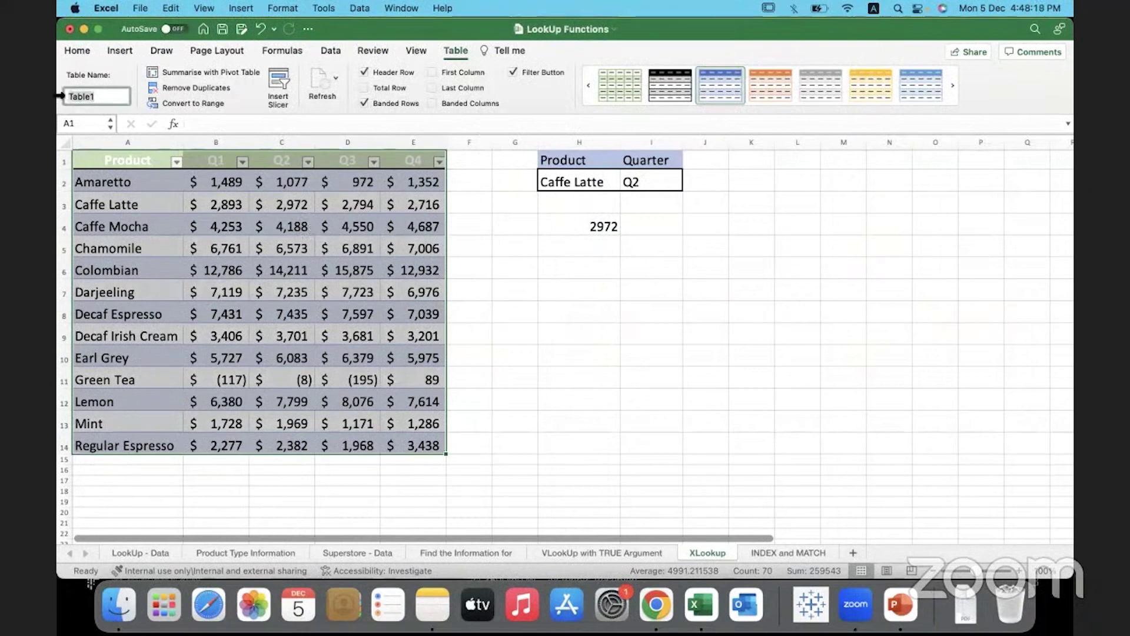
pyautogui.write('Coffe')
pyautogui.press('Escape')
pyautogui.write('Cha')
pyautogui.press('BackSpace')
pyautogui.press('BackSpace')
pyautogui.press('BackSpace')
pyautogui.press('BackSpace')
pyautogui.write('COf')
pyautogui.write('feeChain_Pro')
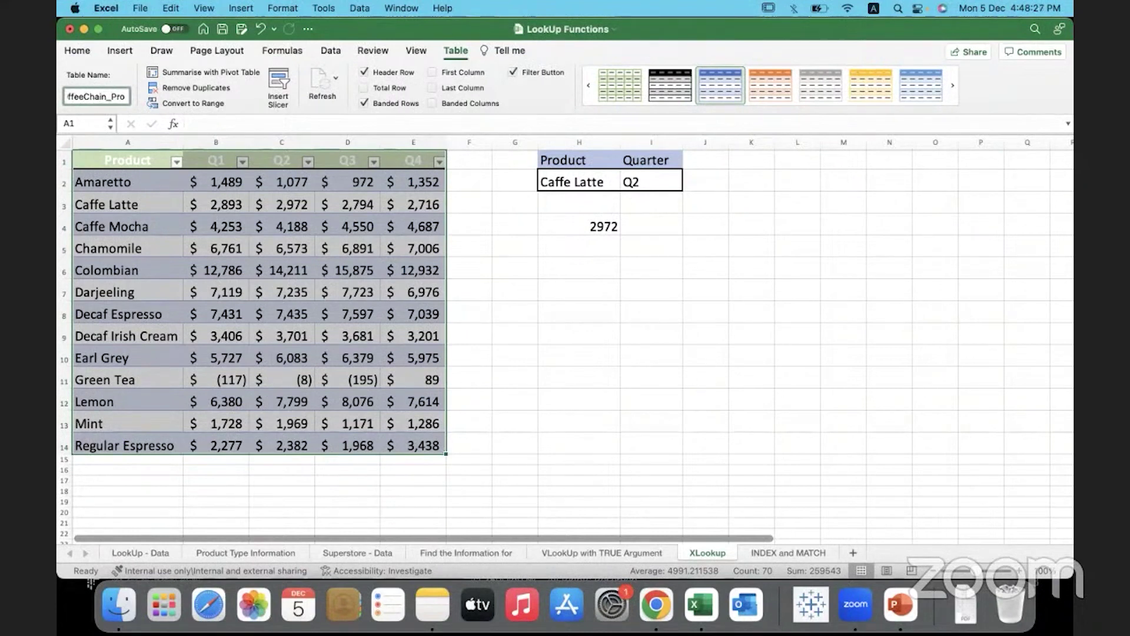
pyautogui.write('fit')
pyautogui.press('Return')
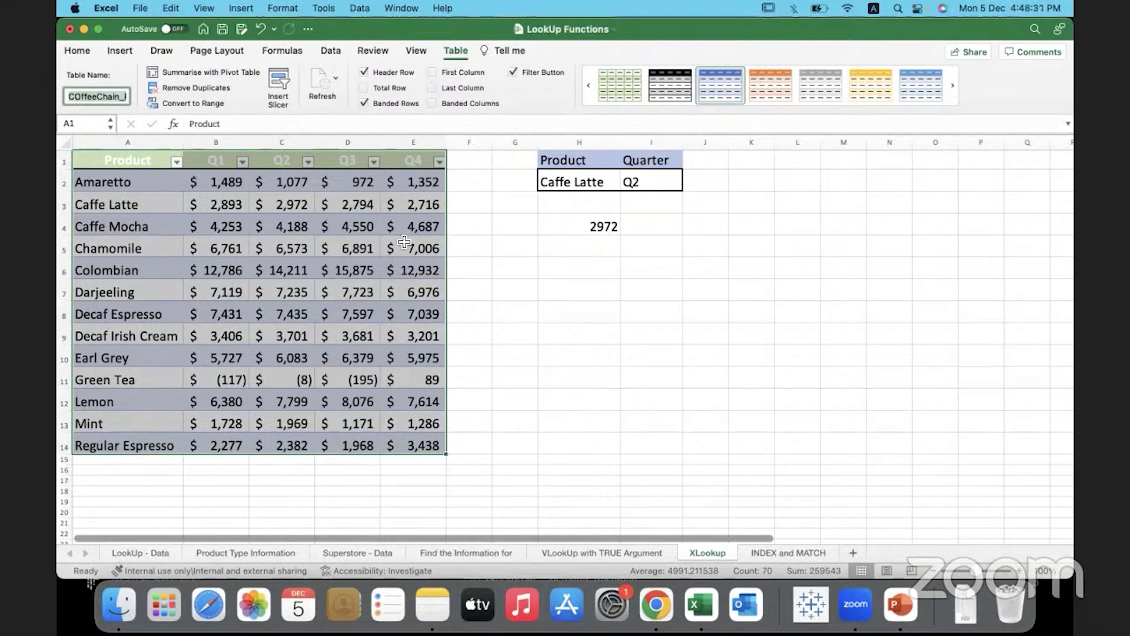
# Step: Remove the A2:A14 product range from H4's formula
pyautogui.click(577, 226)
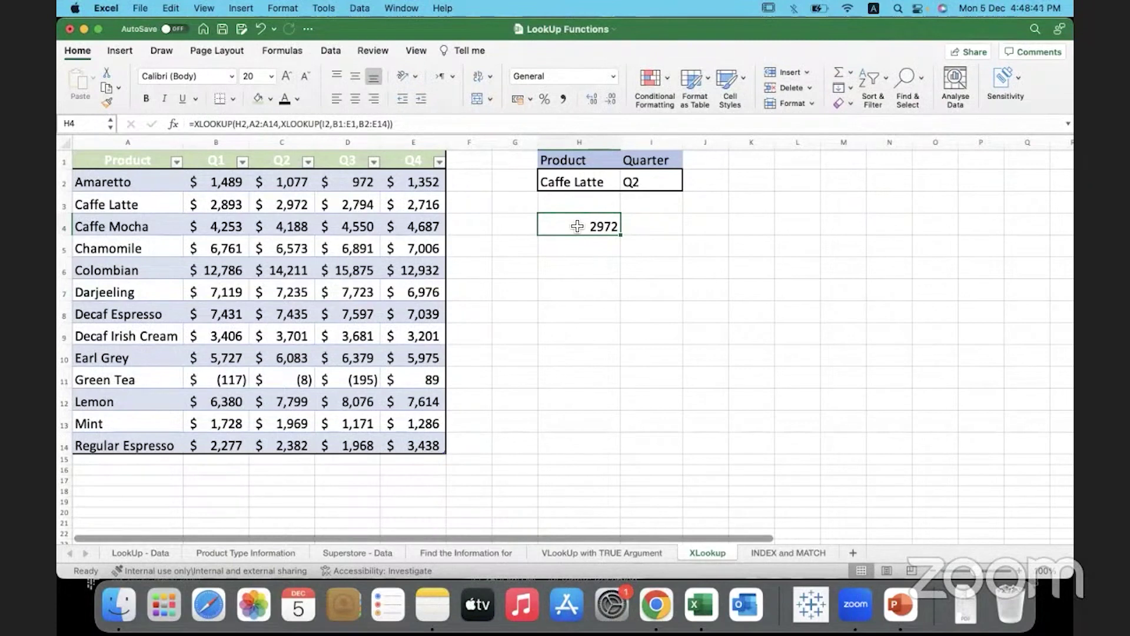
pyautogui.doubleClick(577, 227)
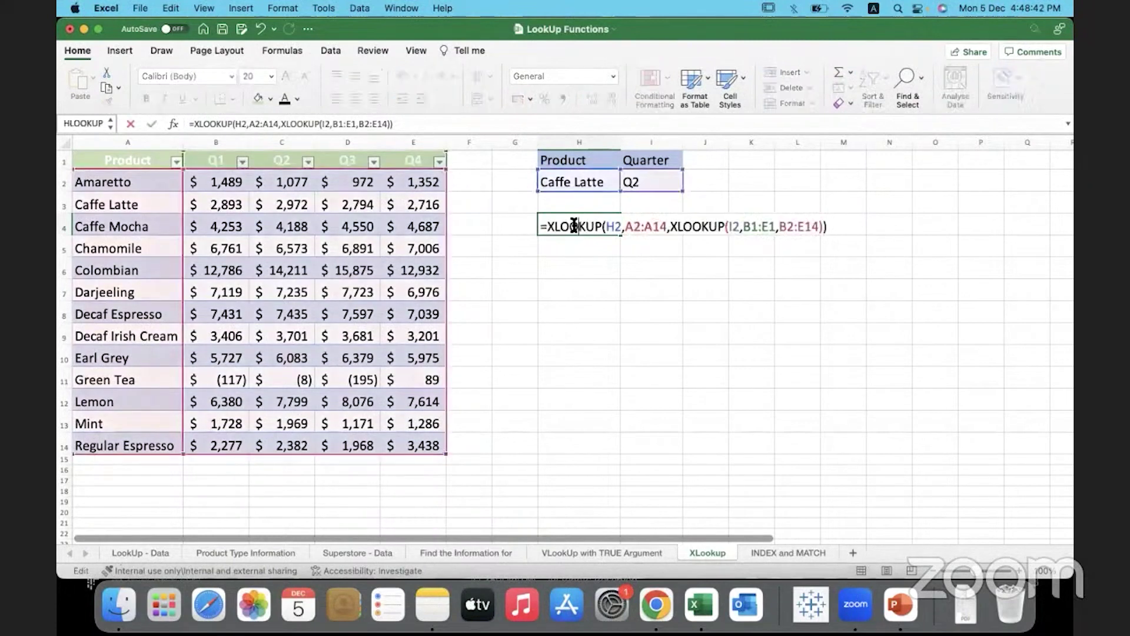
pyautogui.click(627, 227)
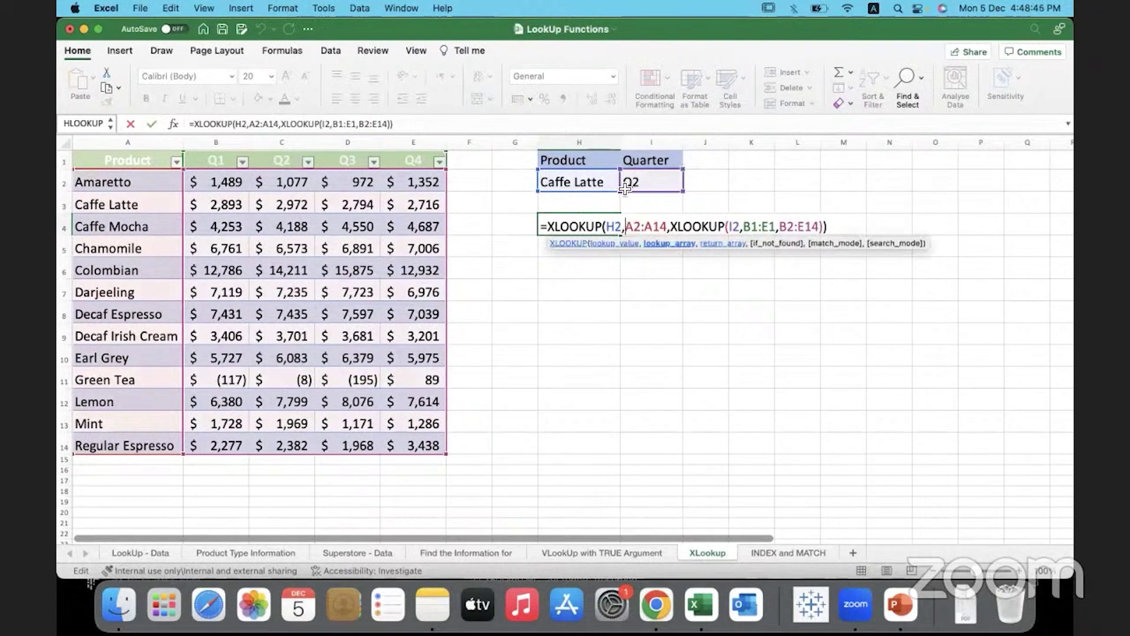
pyautogui.moveTo(627, 228); pyautogui.dragTo(665, 227)
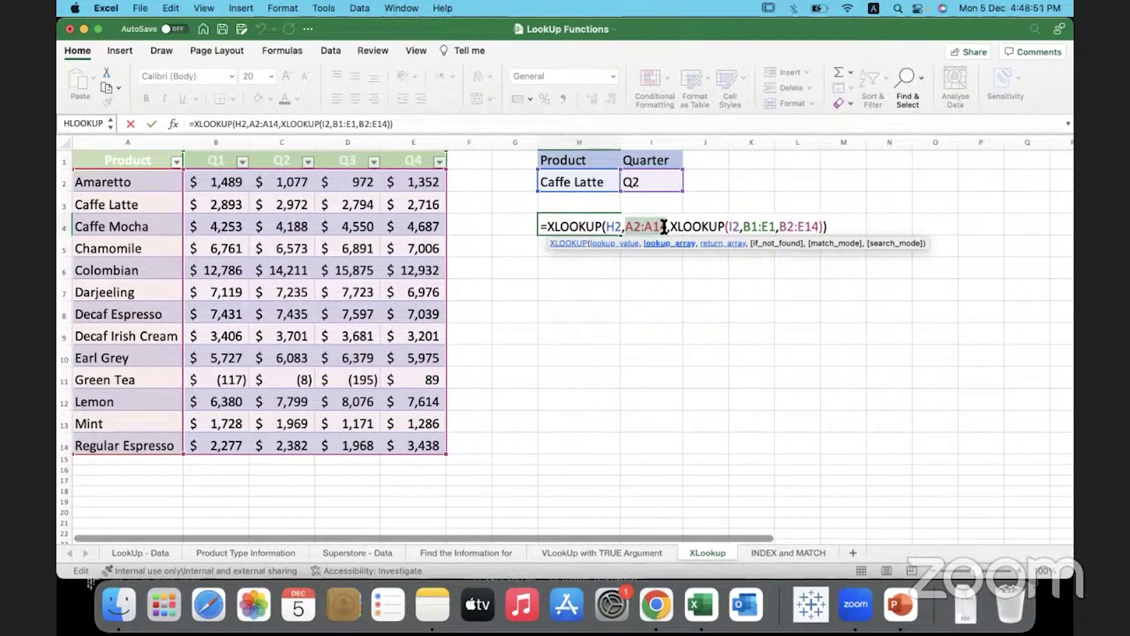
pyautogui.press('Delete')
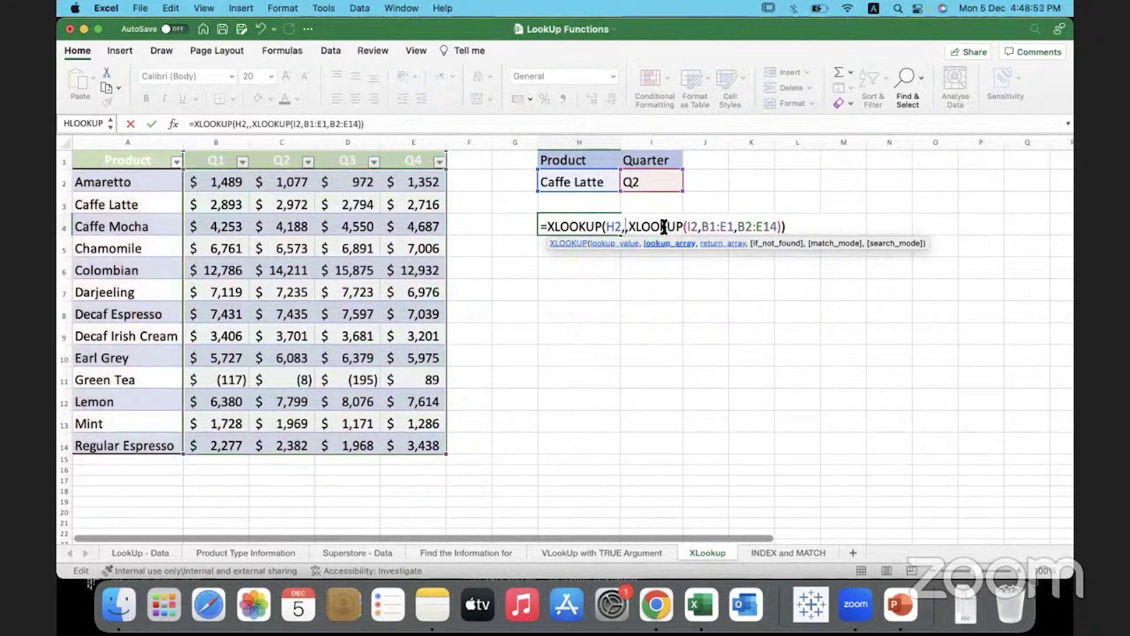
pyautogui.write('co')
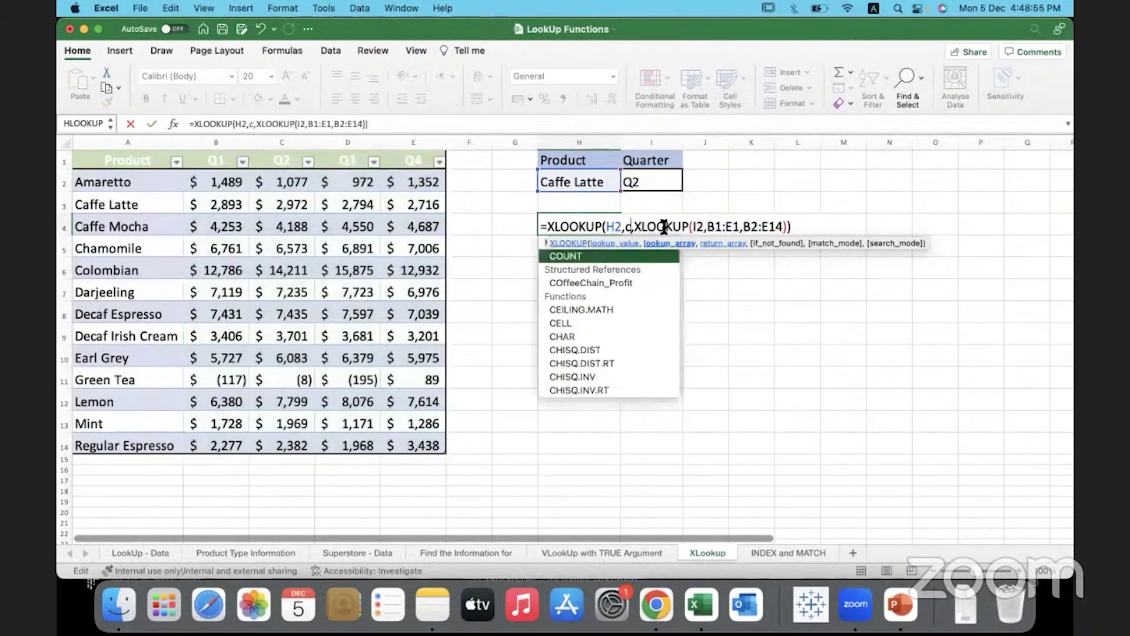
# Step: Insert COffeeChain_Profit[Product] as the outer lookup range instead
pyautogui.click(641, 285)
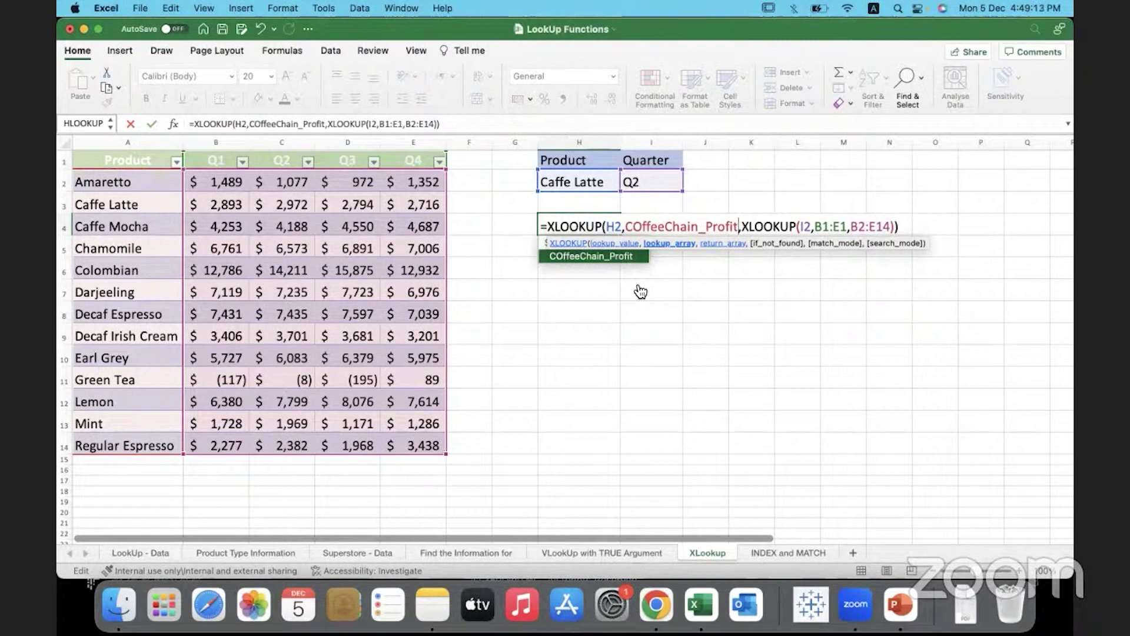
pyautogui.write('[')
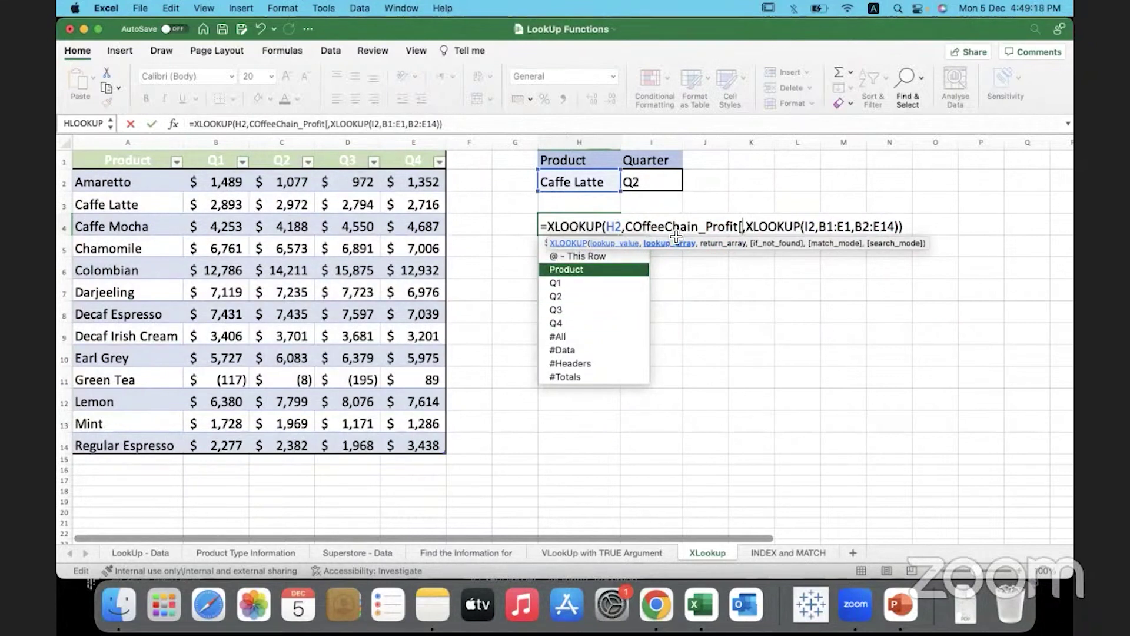
pyautogui.click(589, 270)
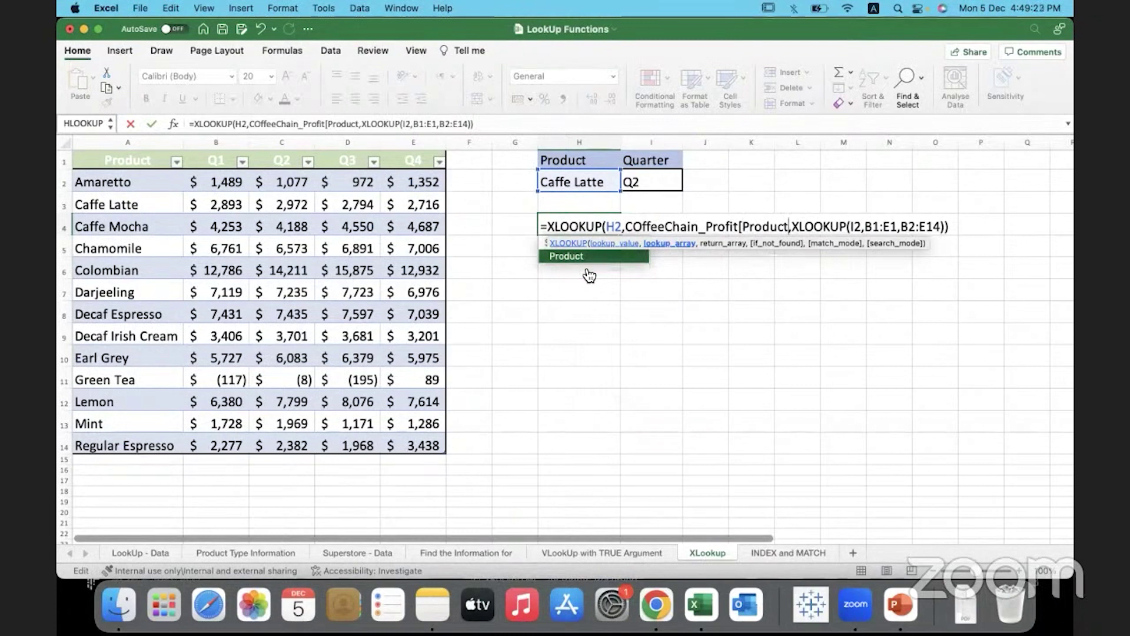
pyautogui.write('],')
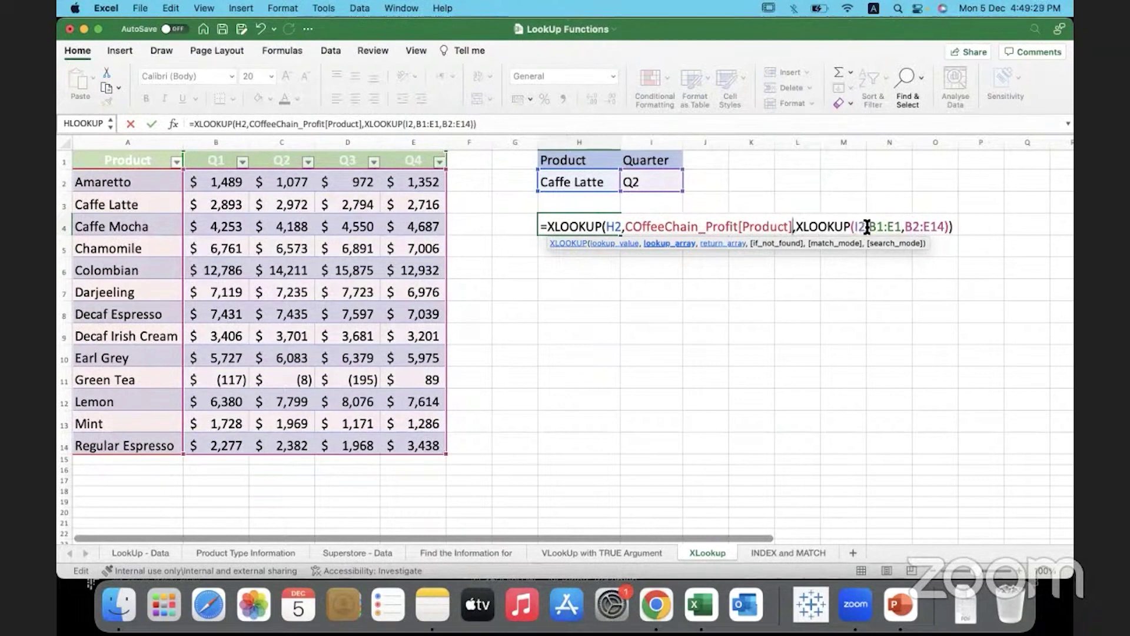
pyautogui.moveTo(869, 226); pyautogui.dragTo(901, 227)
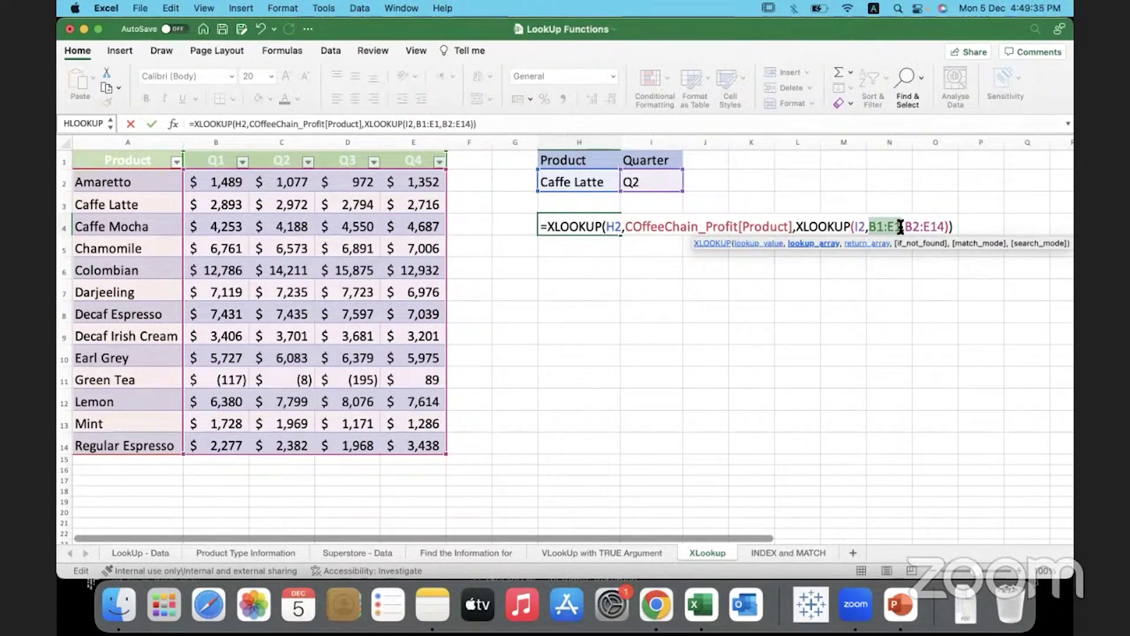
# Step: Commit H4's COffeeChain_Profit[Product] formula and check it still returns 2972
pyautogui.click(952, 227)
pyautogui.press('Return')
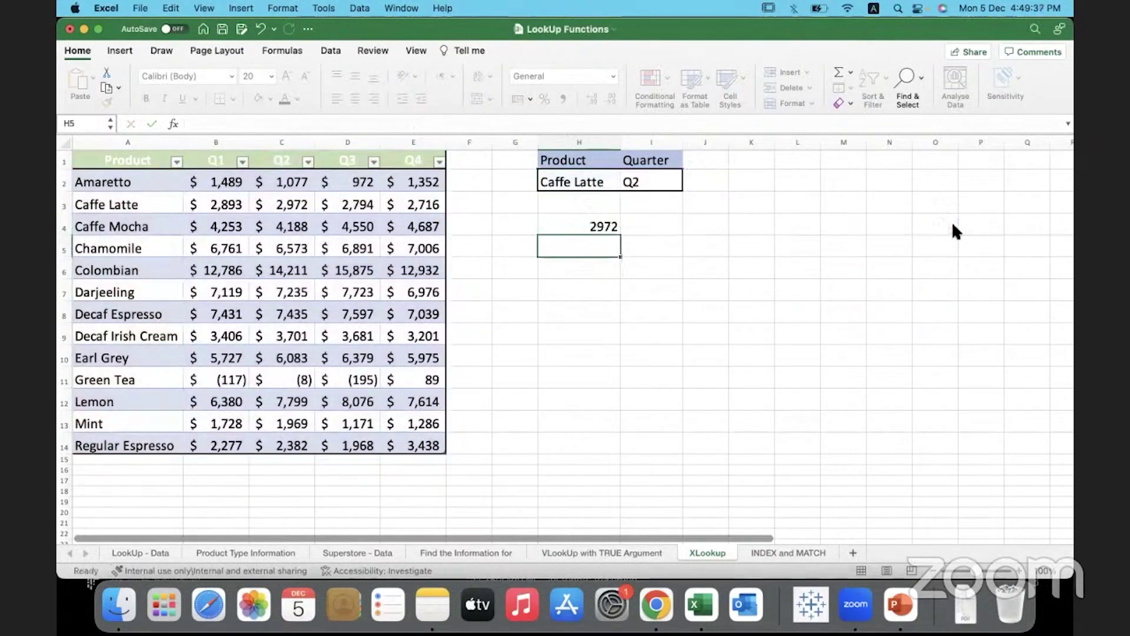
pyautogui.click(559, 226)
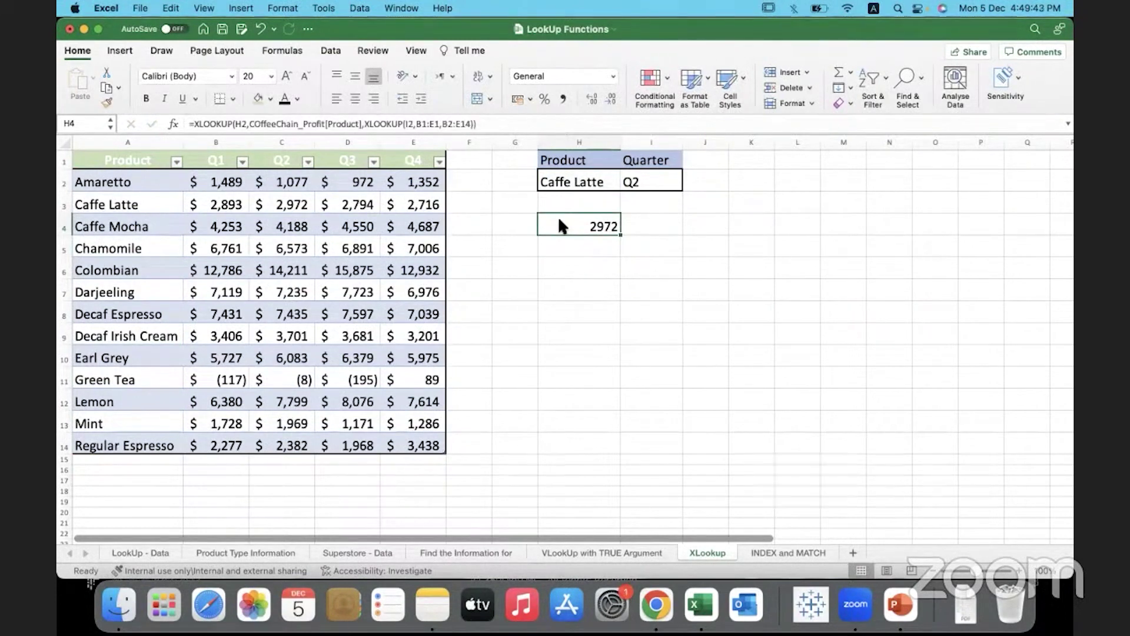
pyautogui.click(561, 291)
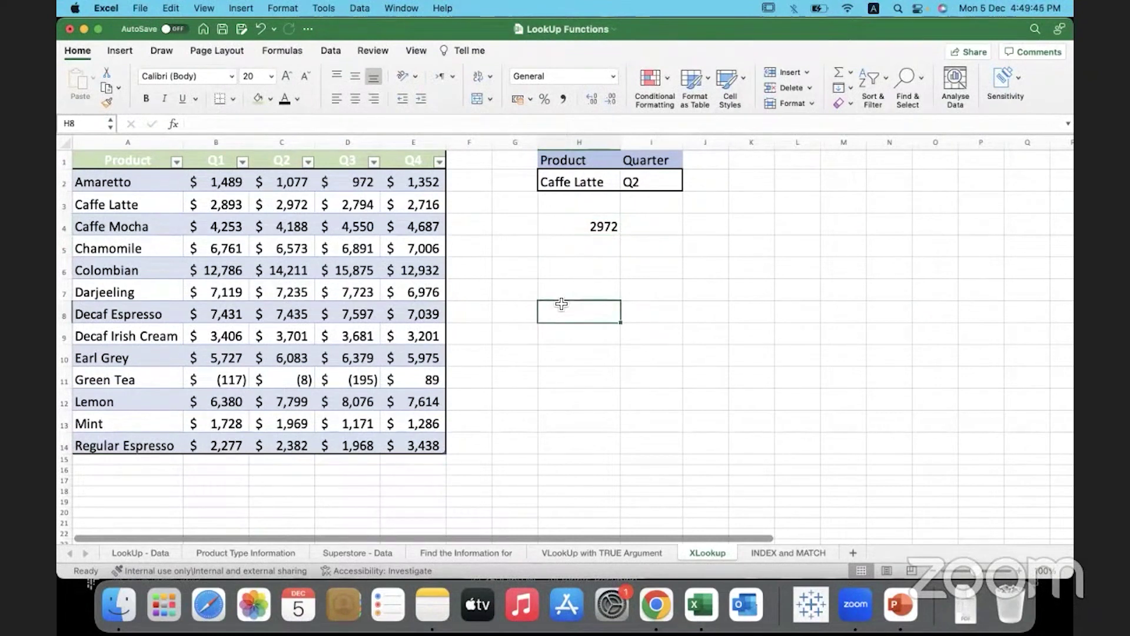